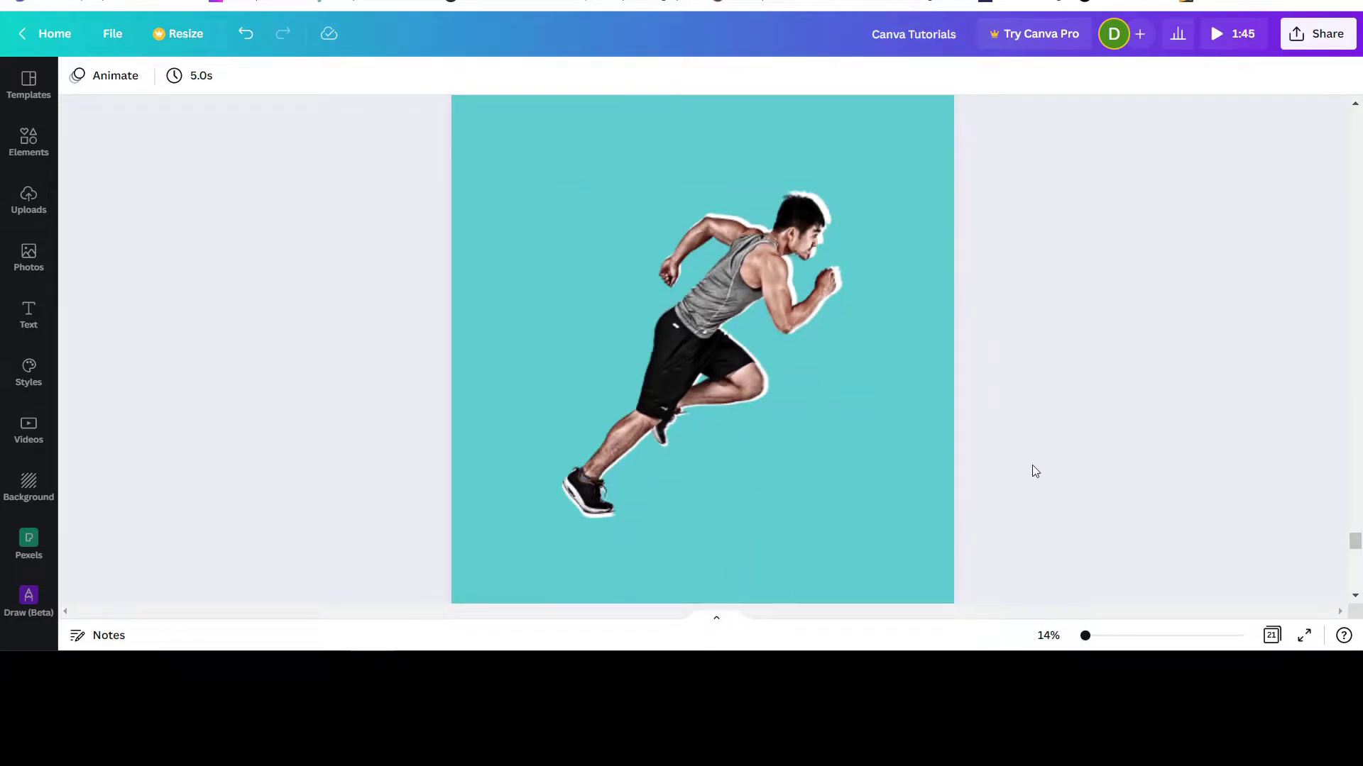
Add a new blank page after the last page of the design.
scroll(994, 497, down, 2)
click(691, 563)
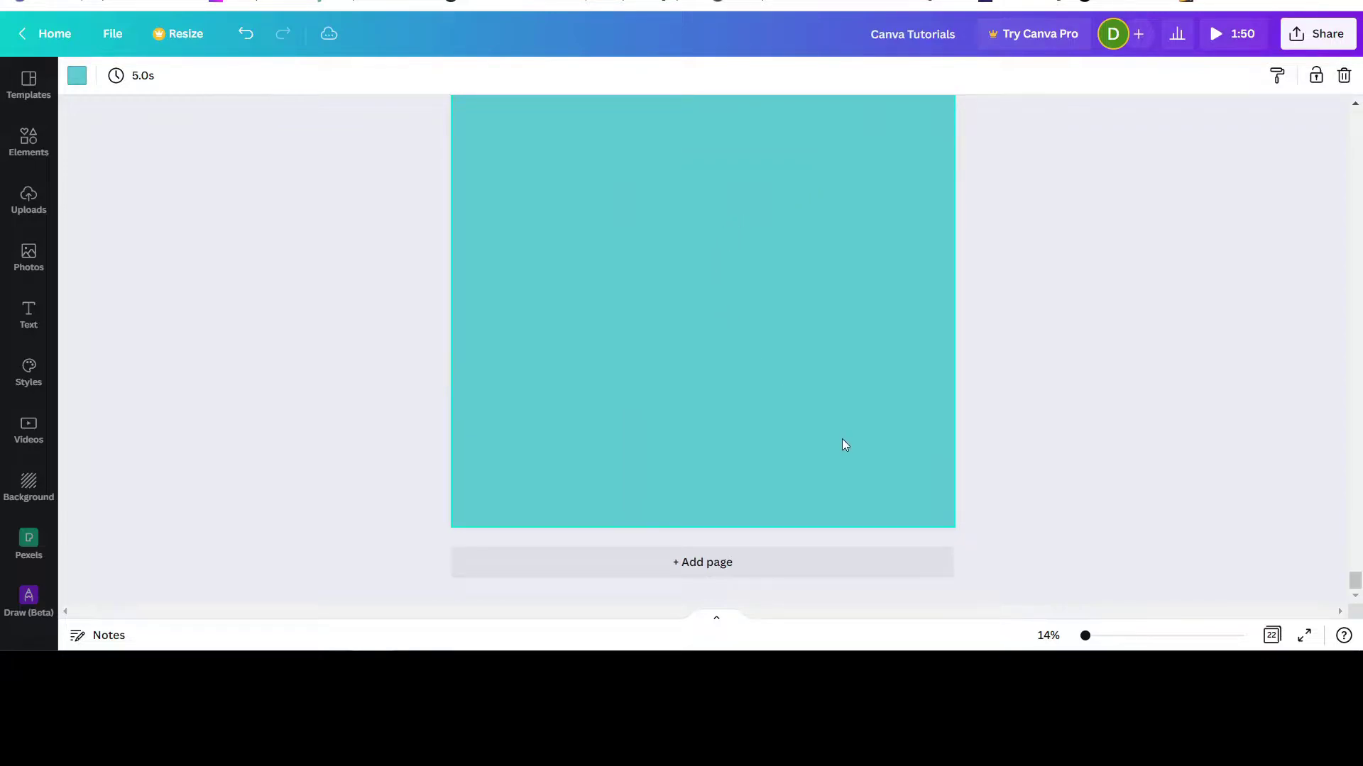
scroll(845, 446, up, 1)
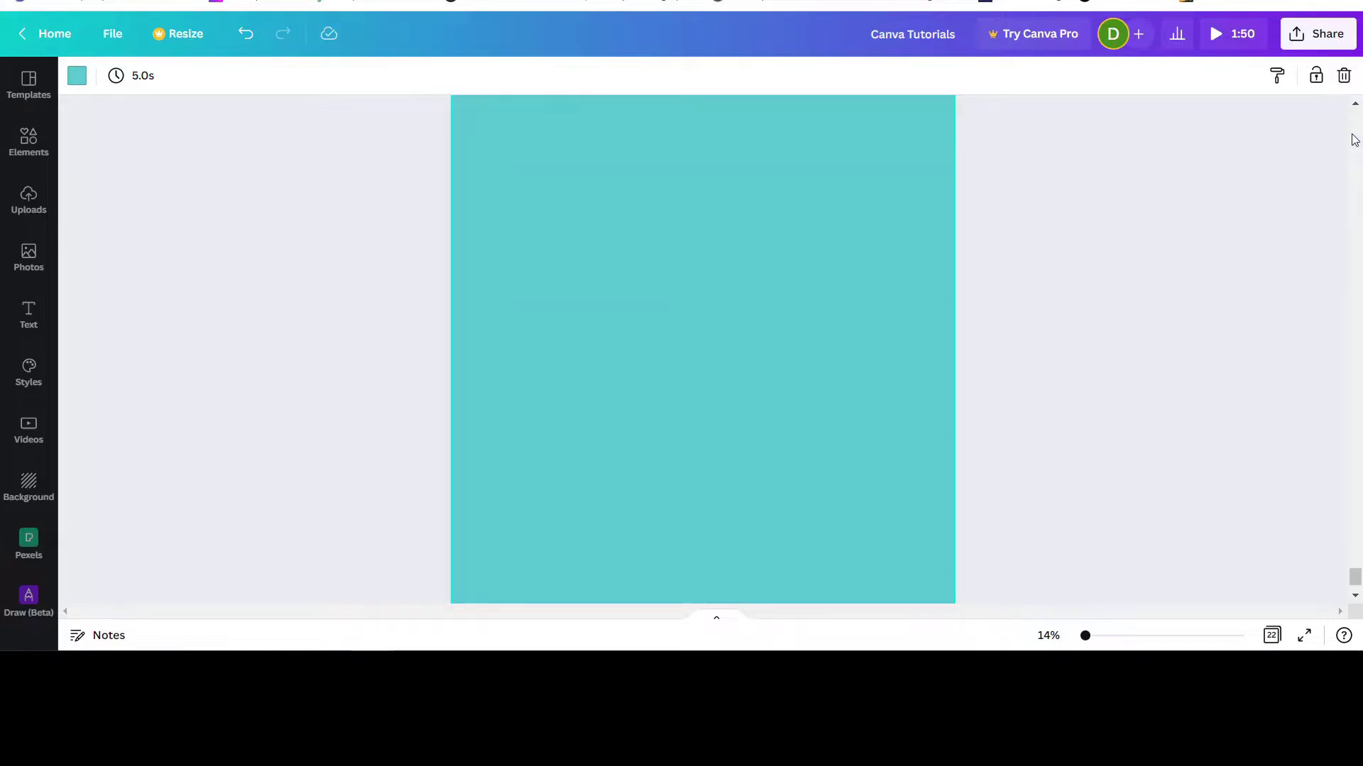
drag(1084, 636, 1079, 636)
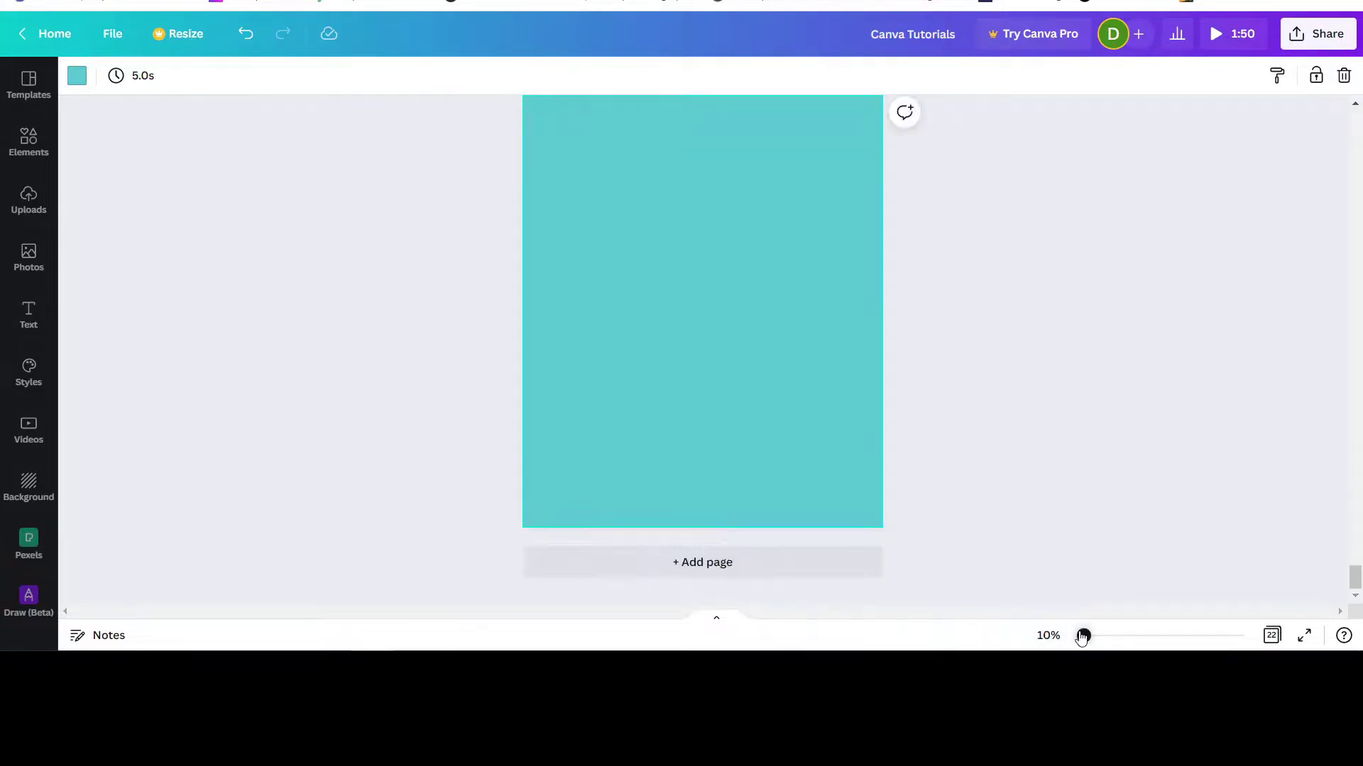
scroll(743, 320, up, 2)
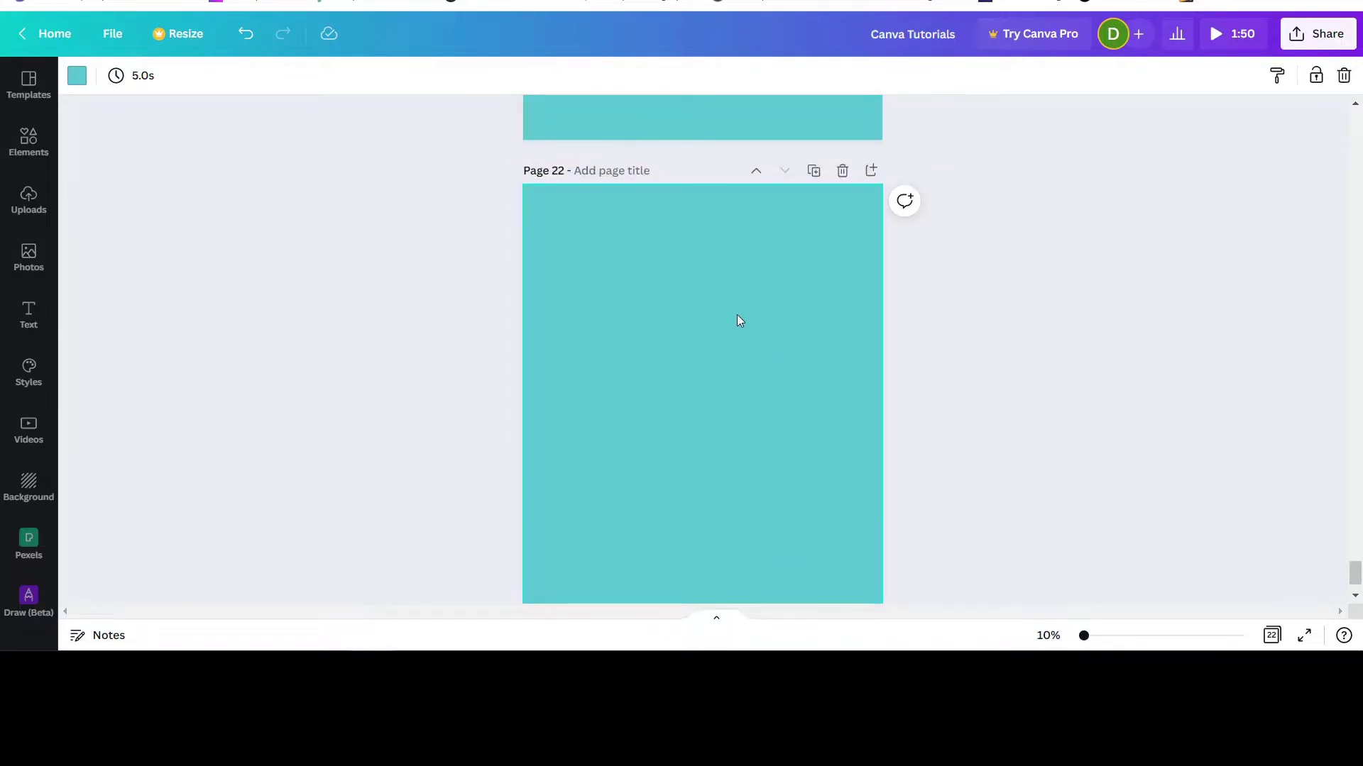
Change the new page's background to the medium blue from the document colors.
click(77, 79)
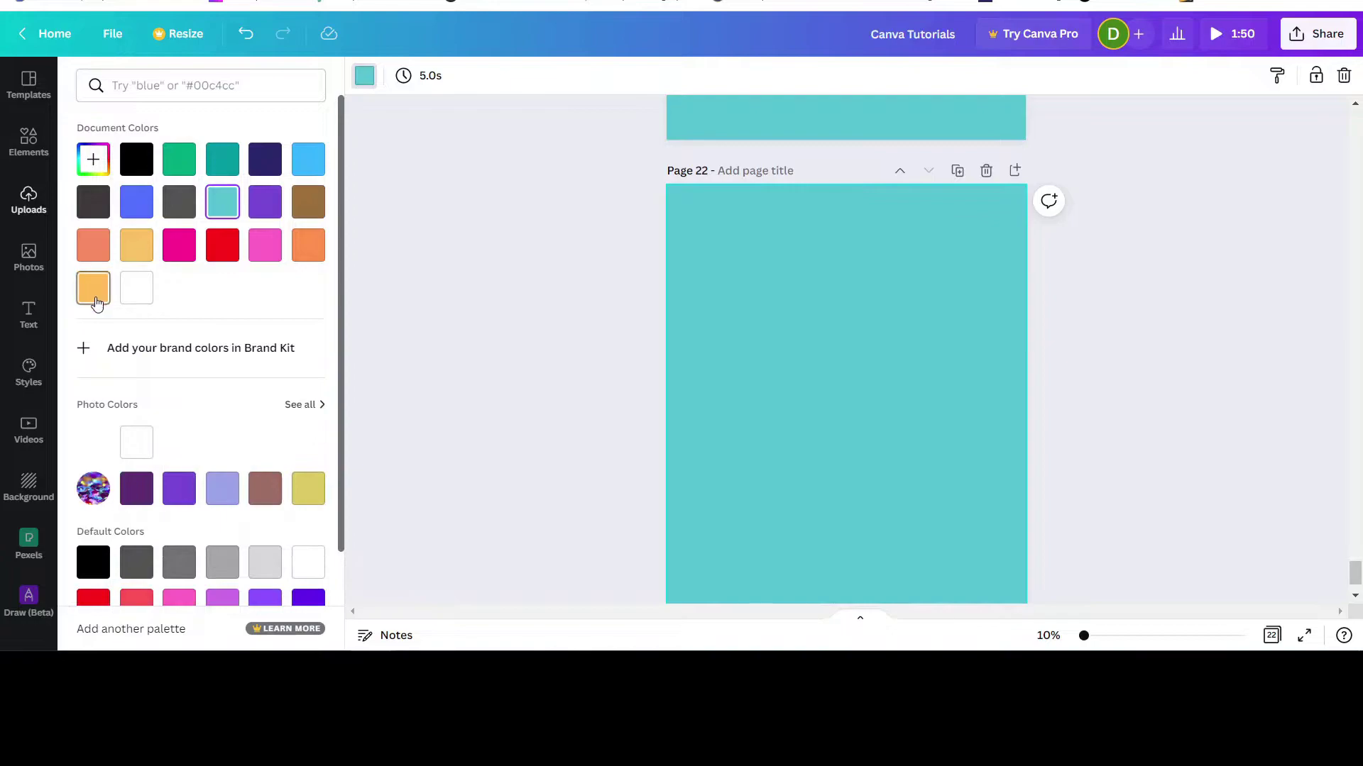
click(95, 298)
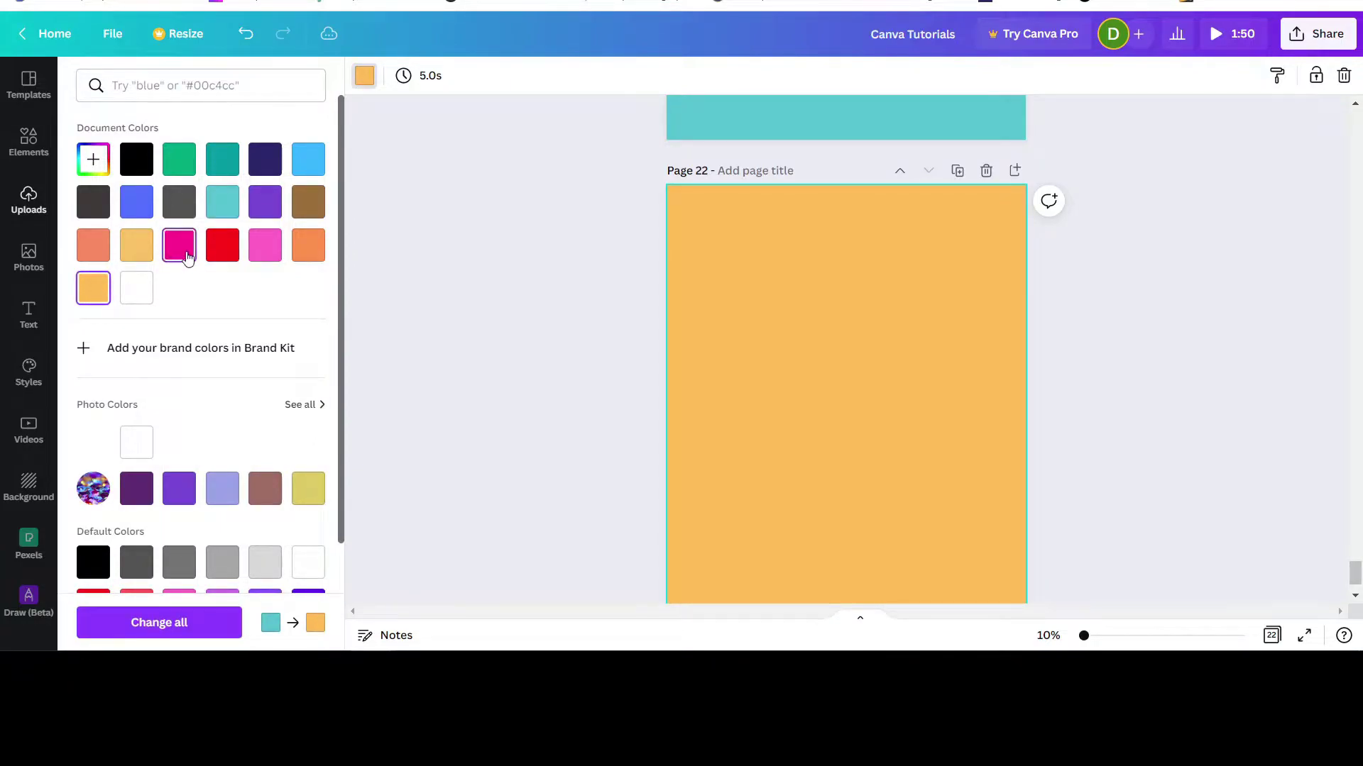
click(185, 254)
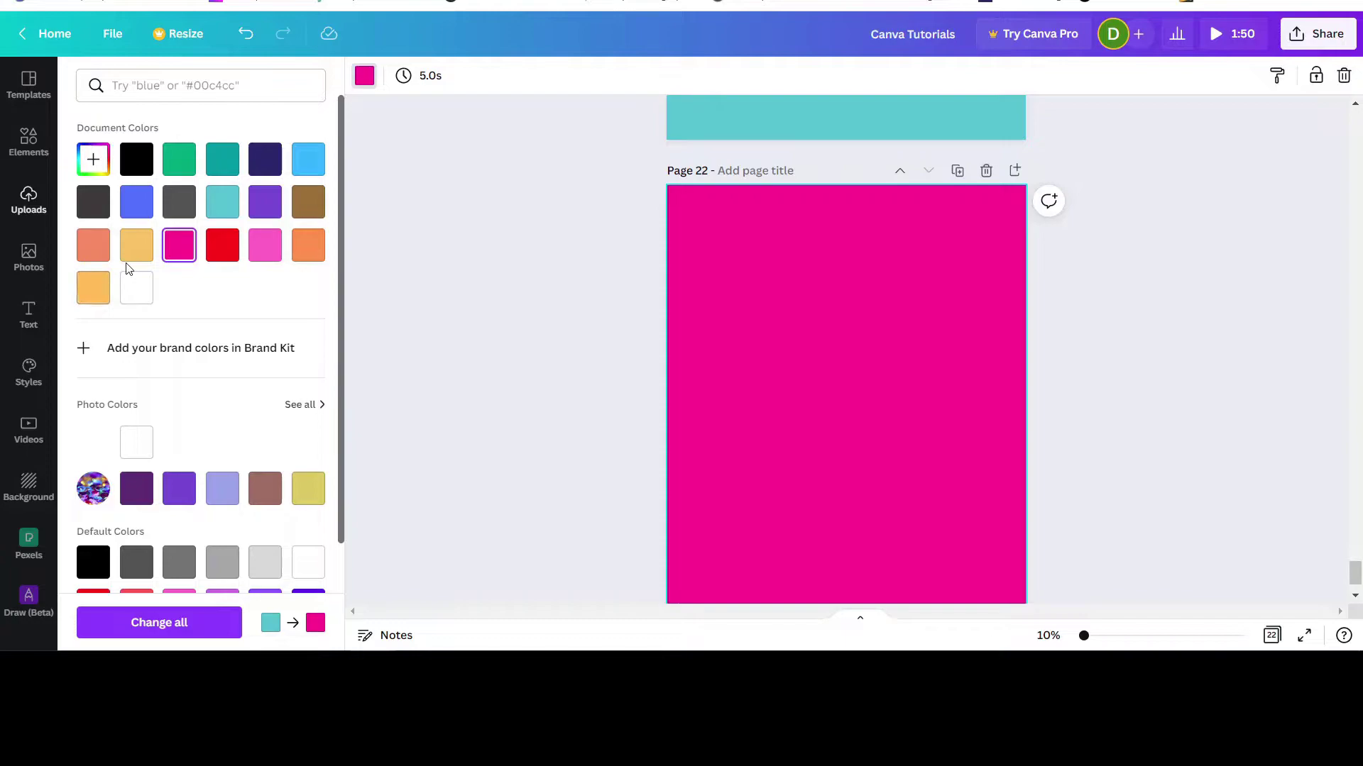
click(137, 211)
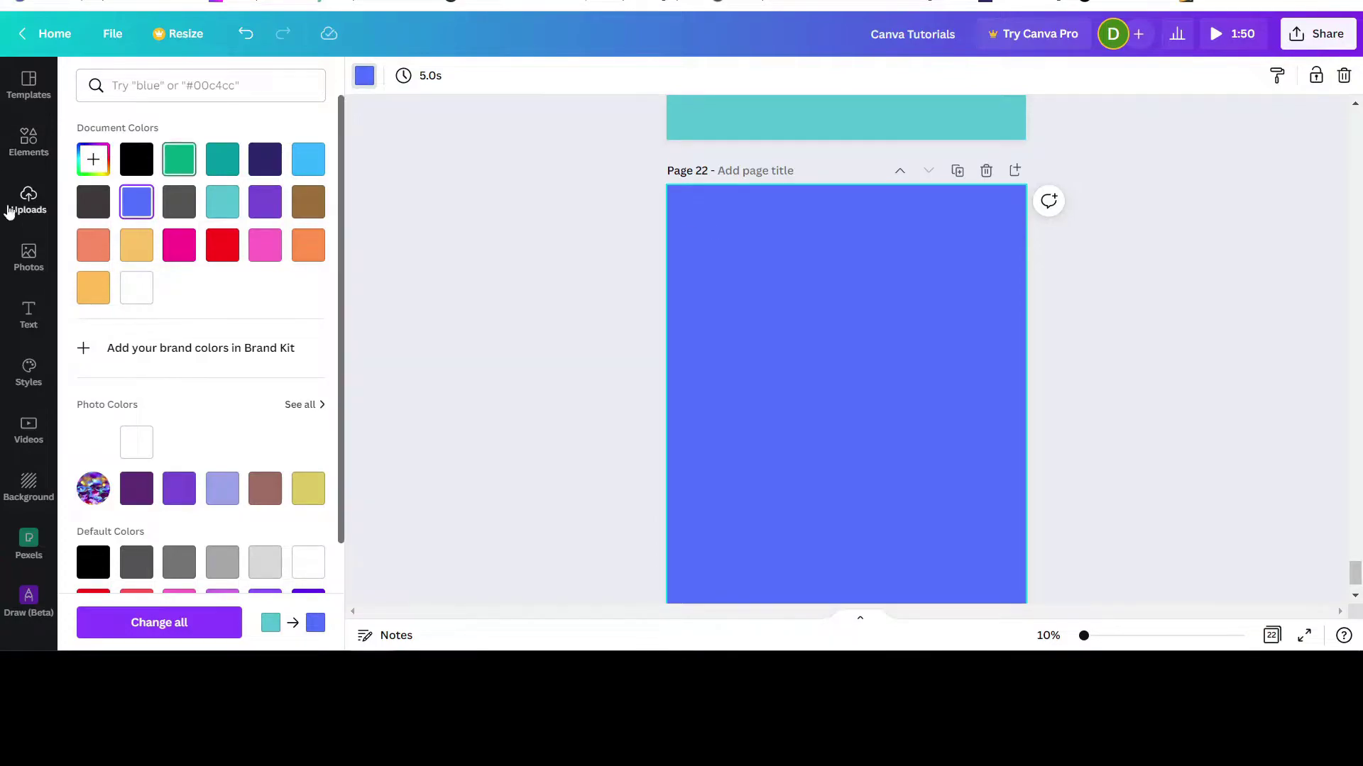
Insert the uploaded cut-out image of the running man on page 22.
click(28, 142)
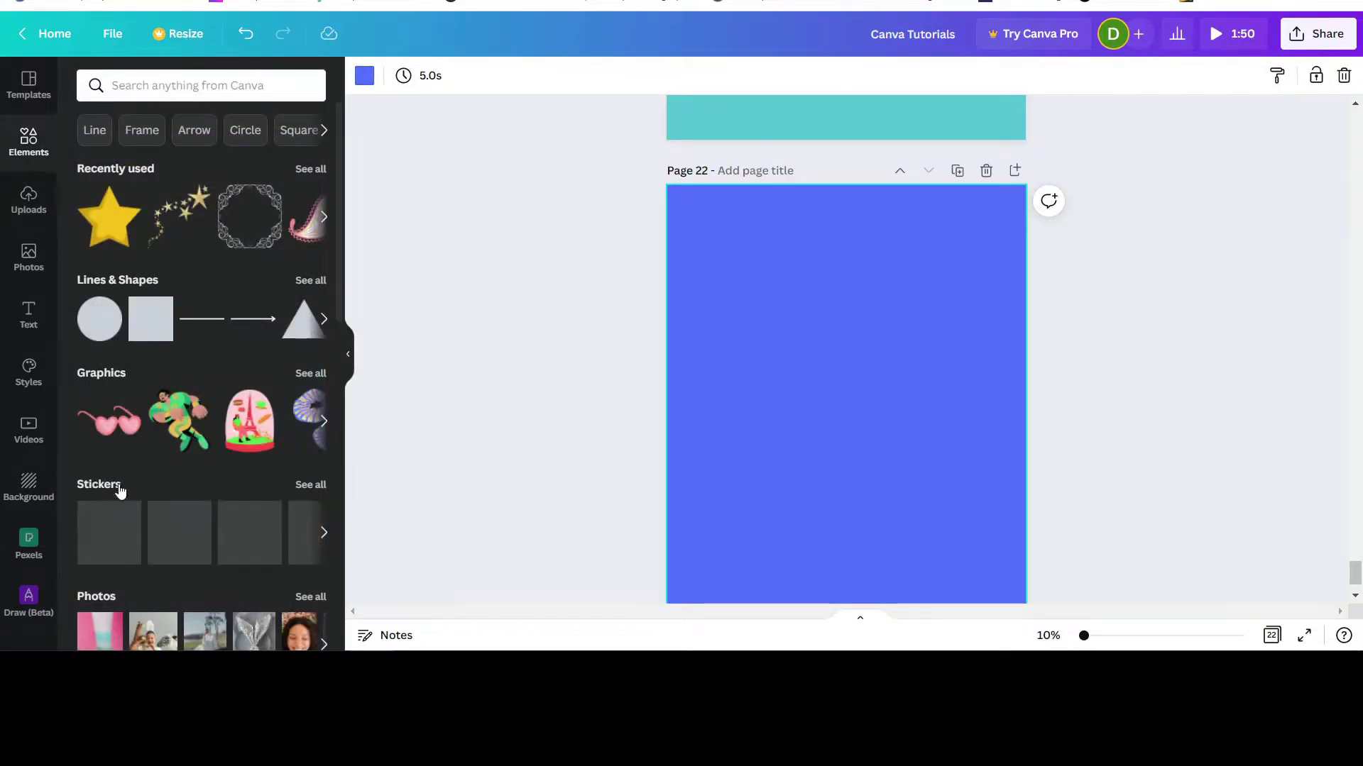
click(33, 213)
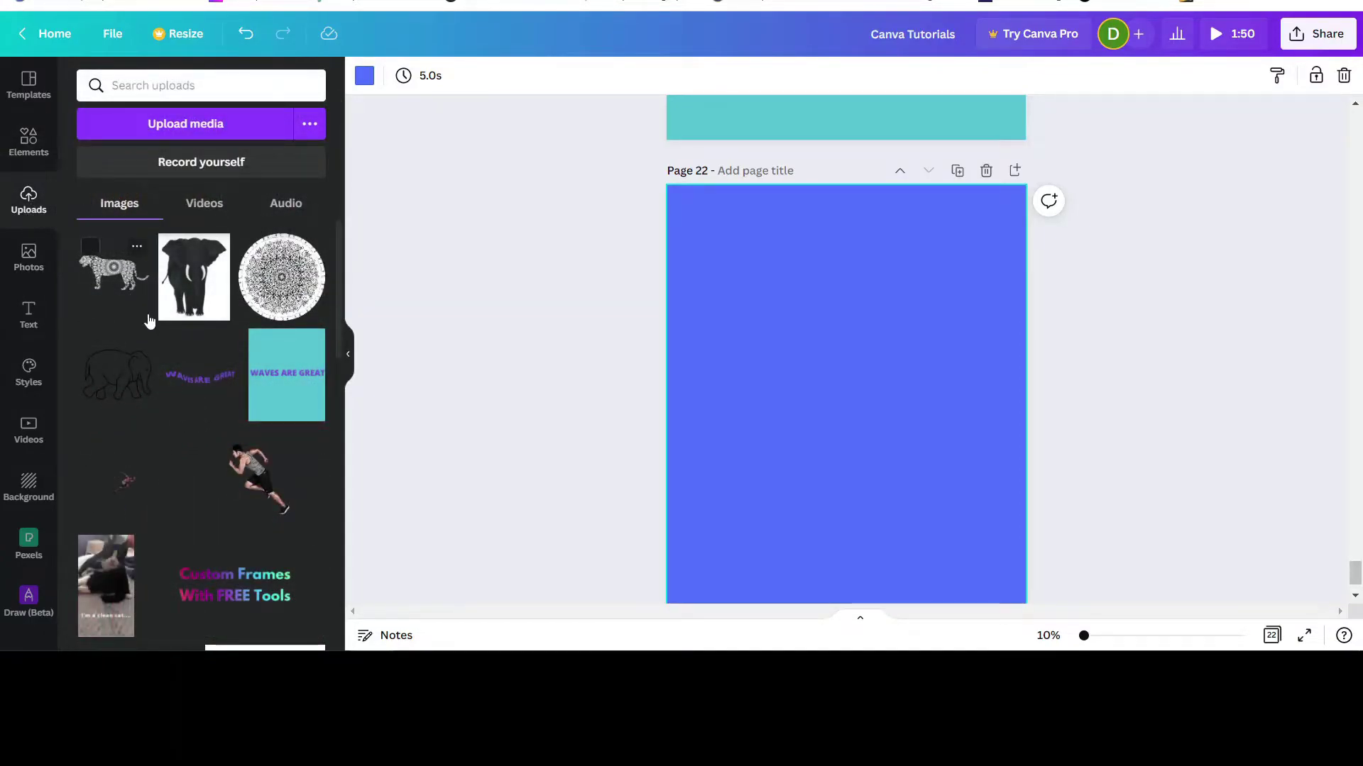
click(259, 491)
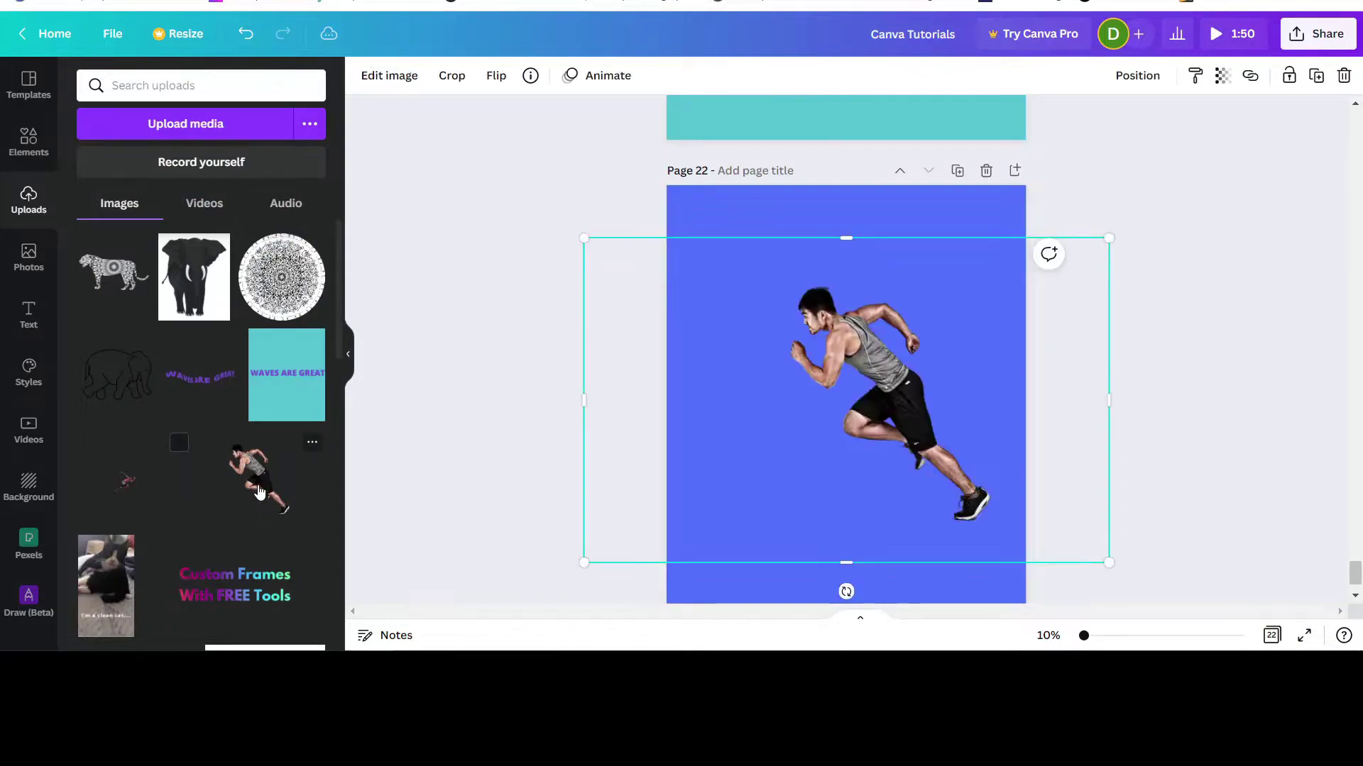
click(348, 355)
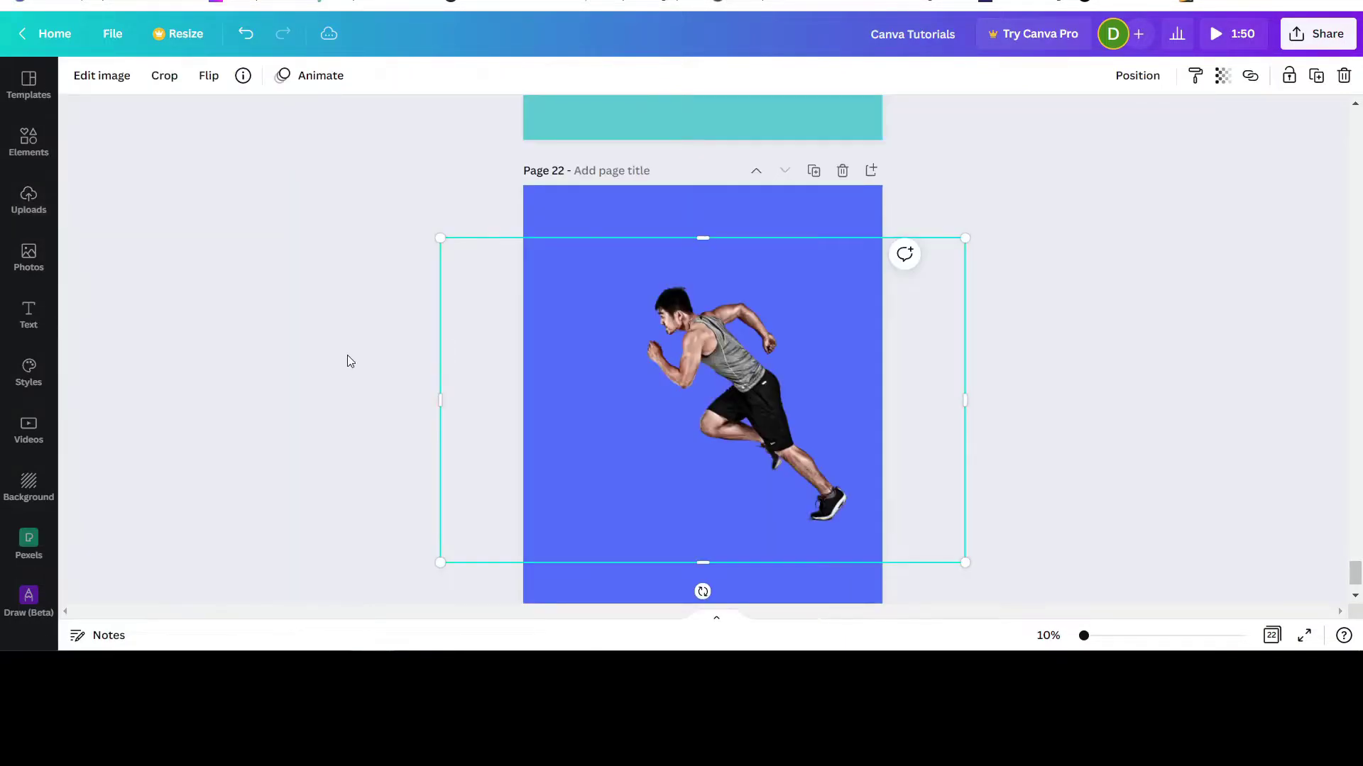
Crop the empty margins on all four sides of the runner image and shift it slightly to the left.
drag(438, 401, 635, 381)
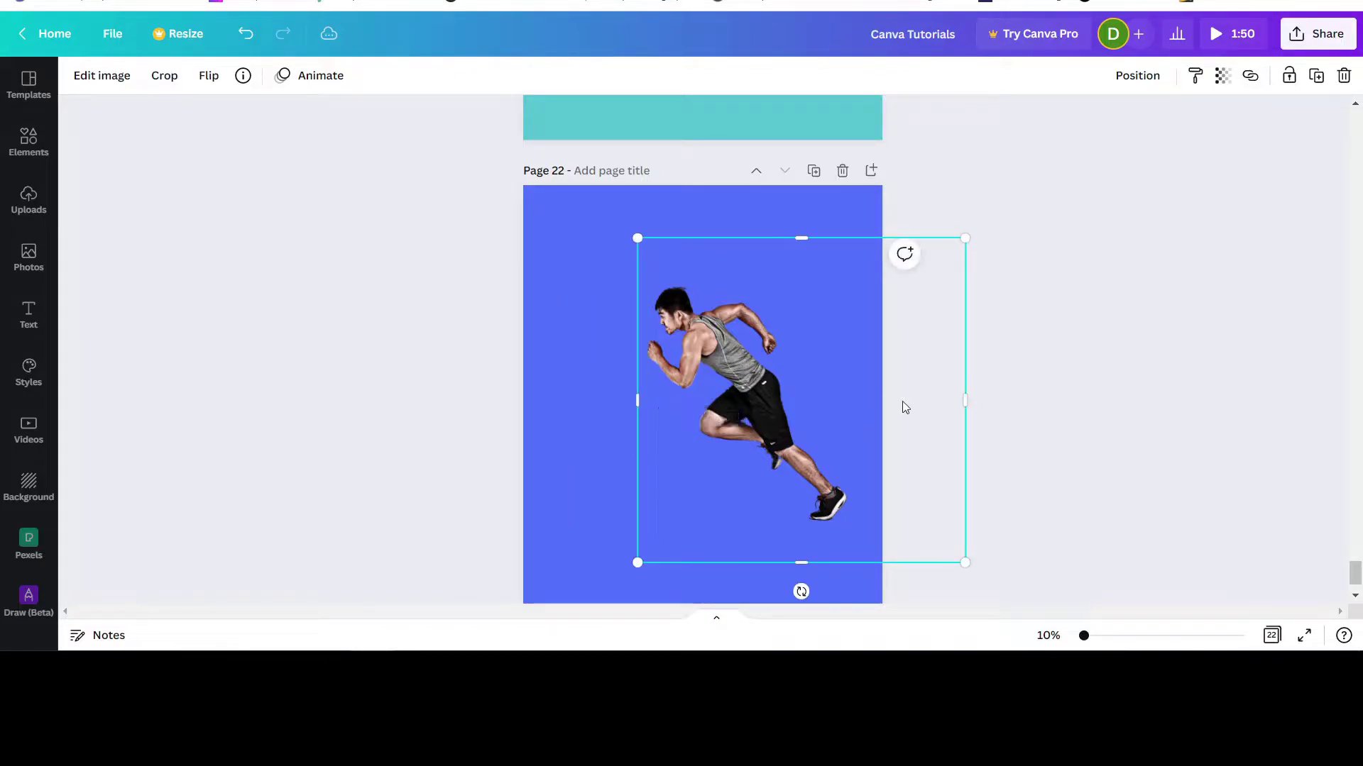
drag(966, 399, 862, 404)
drag(750, 563, 750, 531)
drag(745, 236, 745, 265)
drag(751, 388, 724, 389)
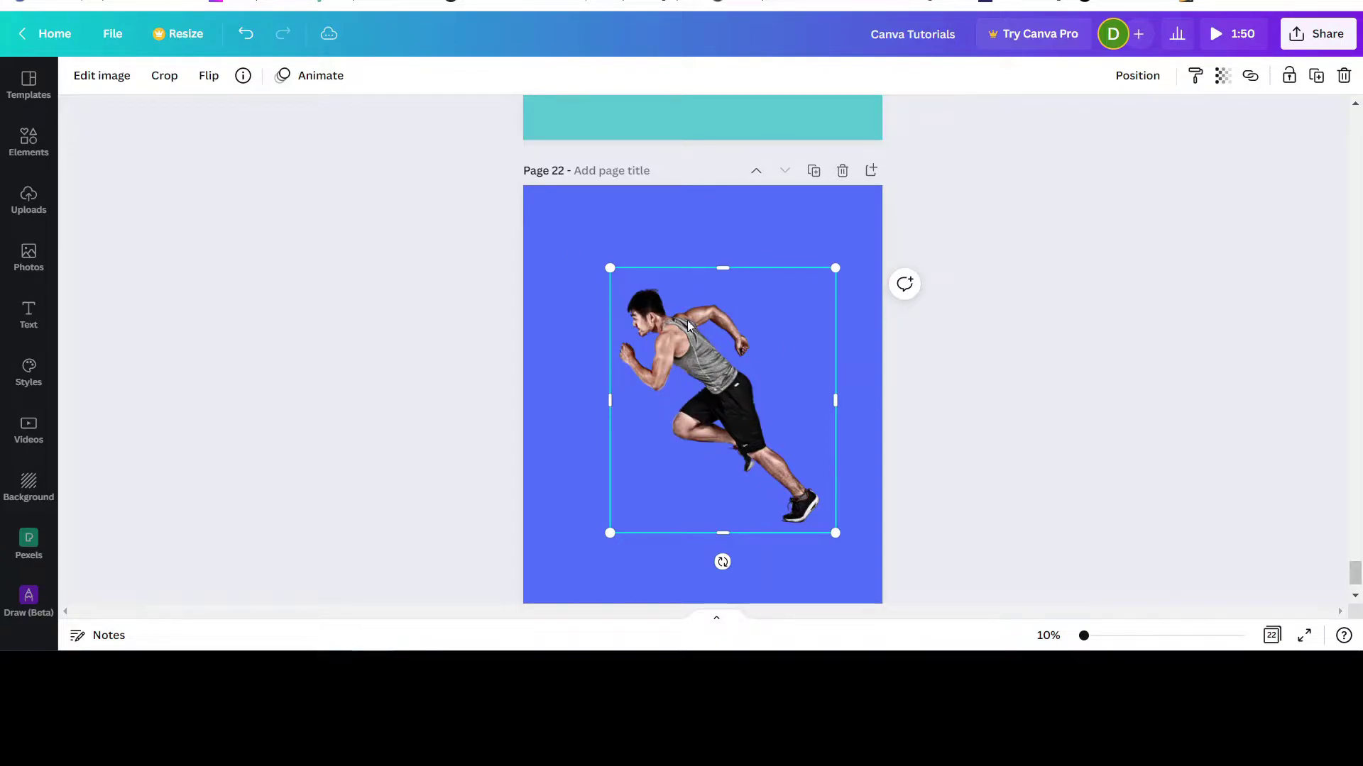
click(1016, 245)
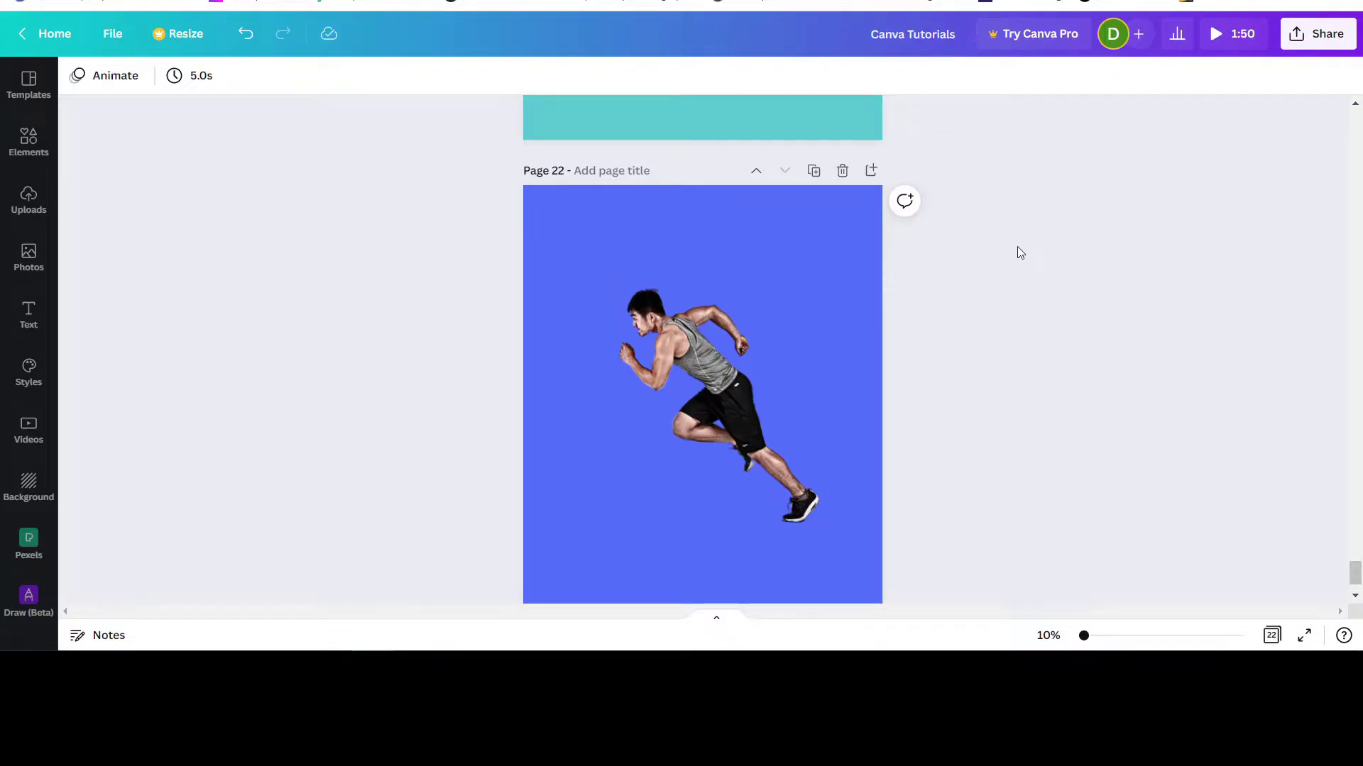
Flip the runner image horizontally so that the man faces right.
click(667, 399)
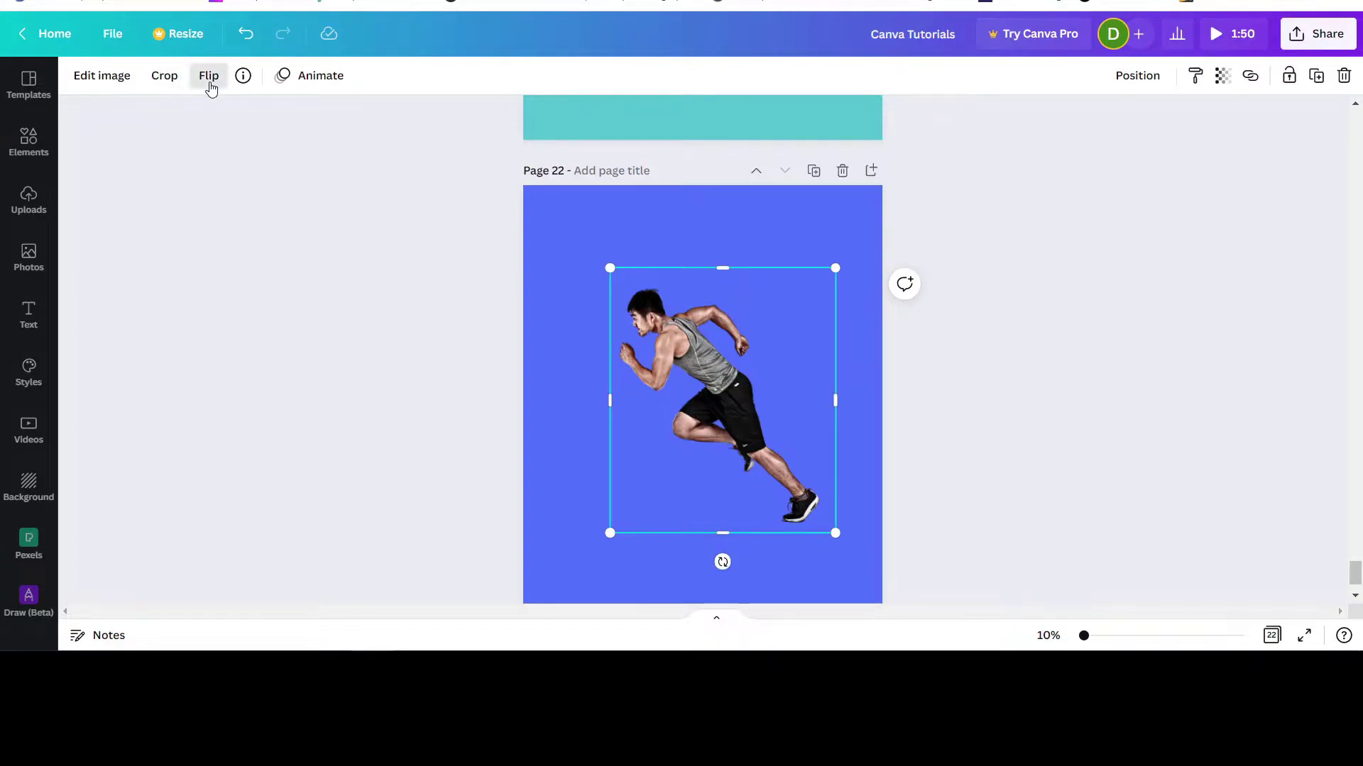
click(210, 80)
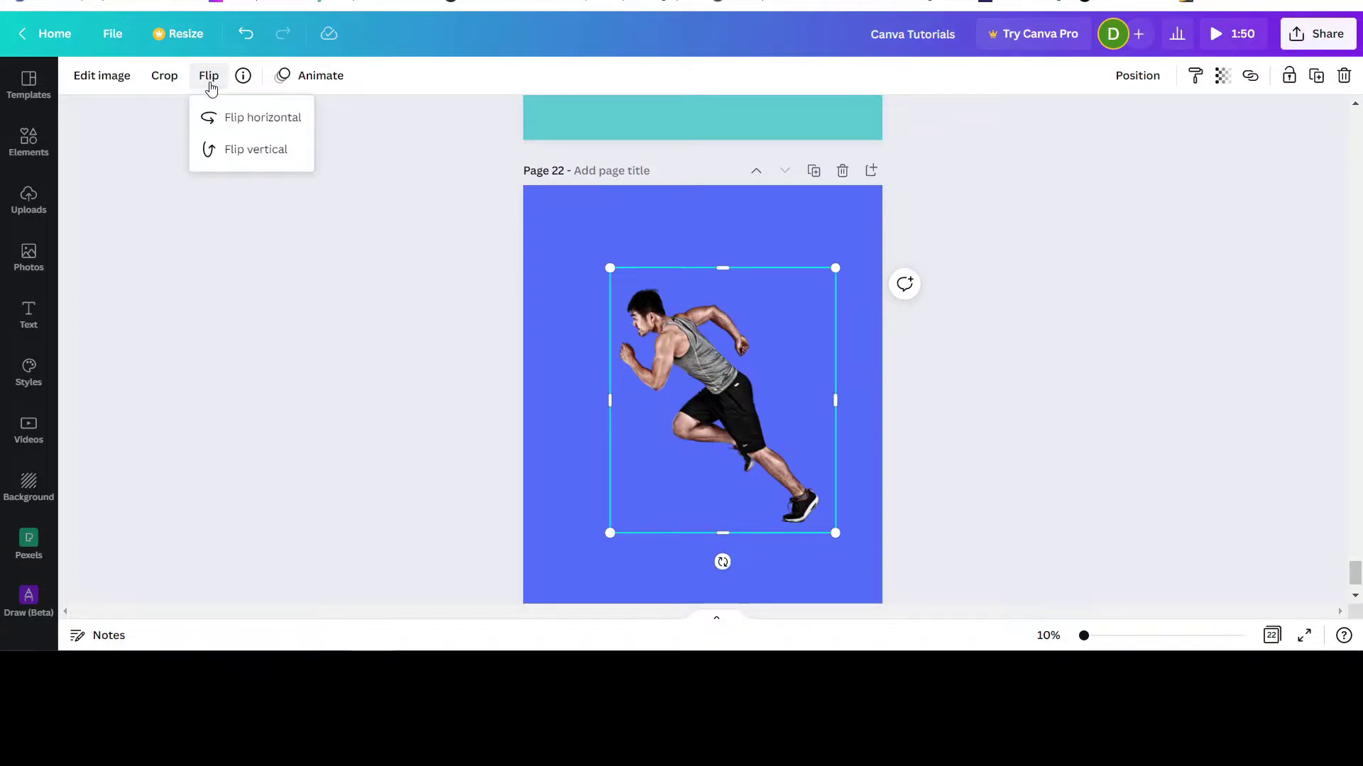
click(244, 150)
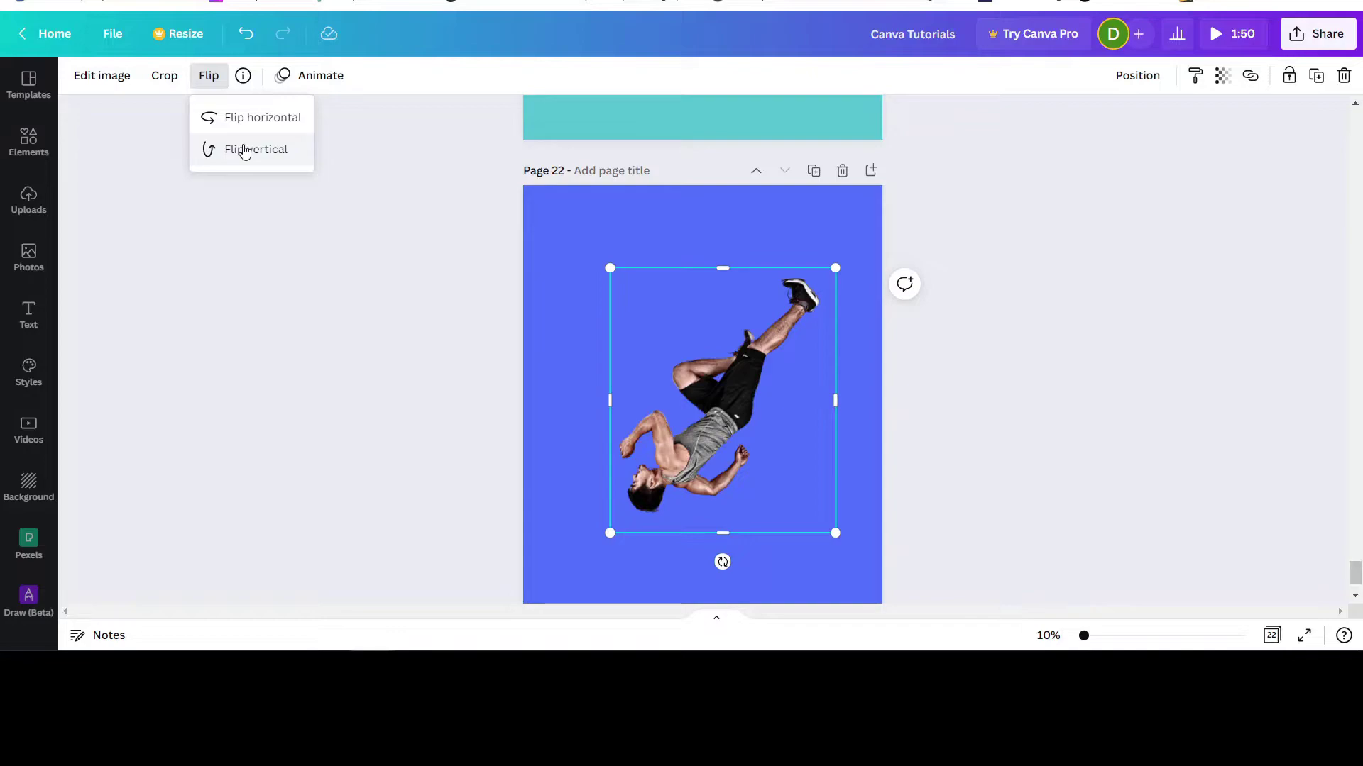
click(244, 151)
click(259, 118)
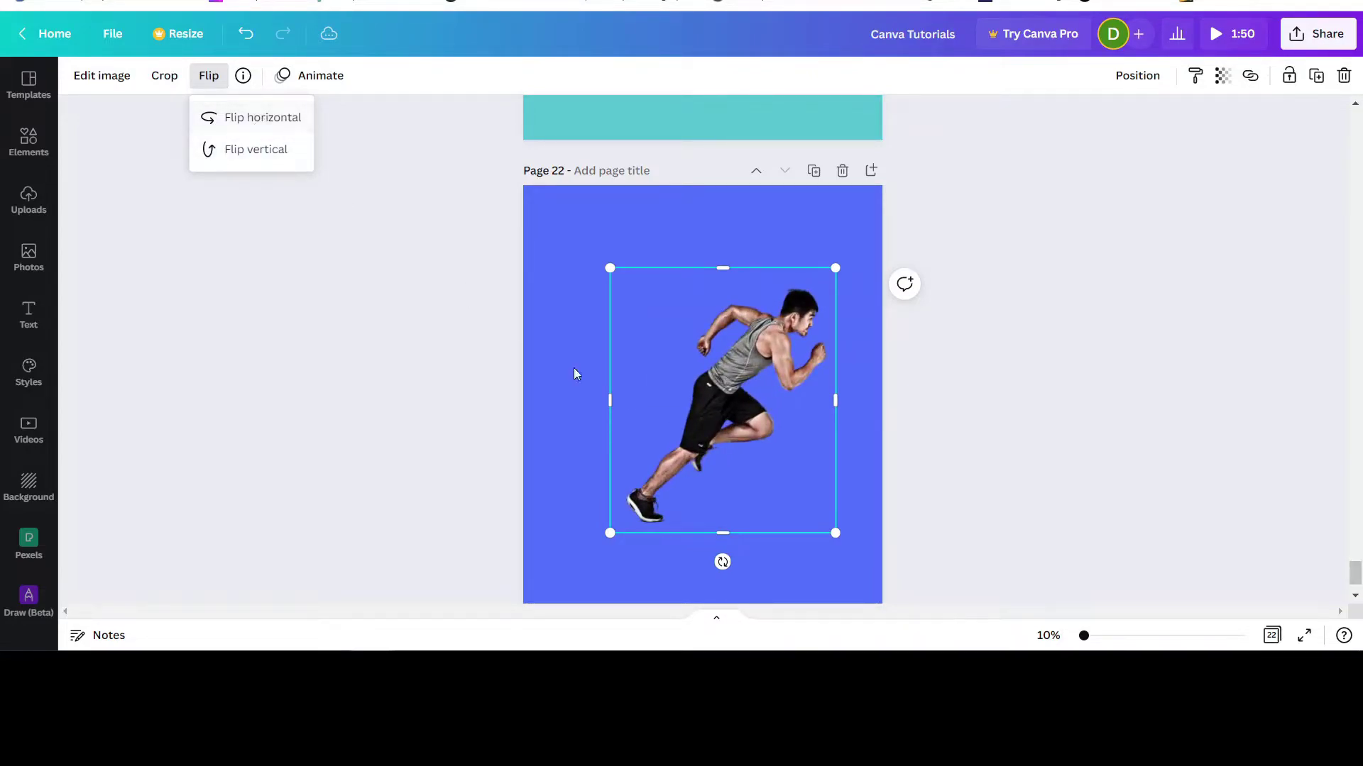
click(440, 300)
Reposition the runner image freehand around the page centre and check the page alignment options.
drag(721, 389, 705, 393)
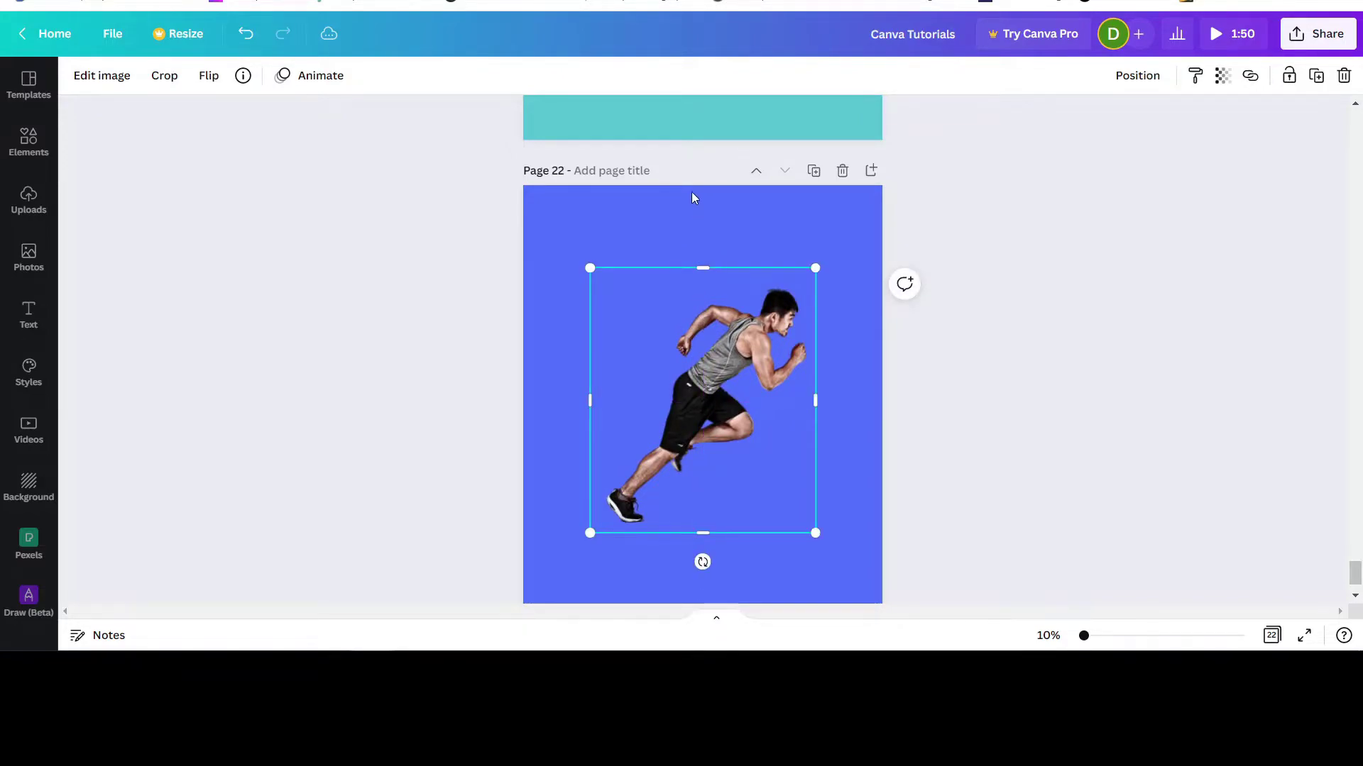
drag(720, 426, 751, 420)
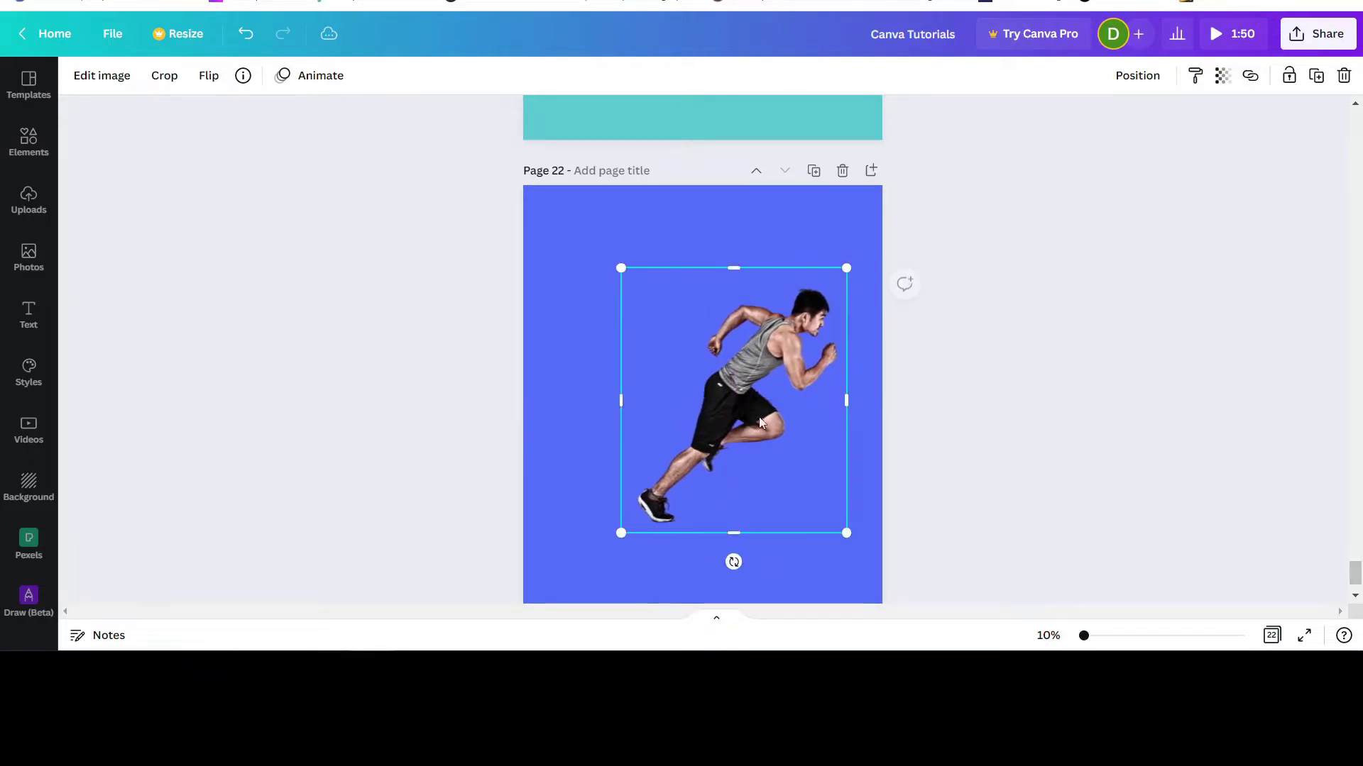
click(1130, 79)
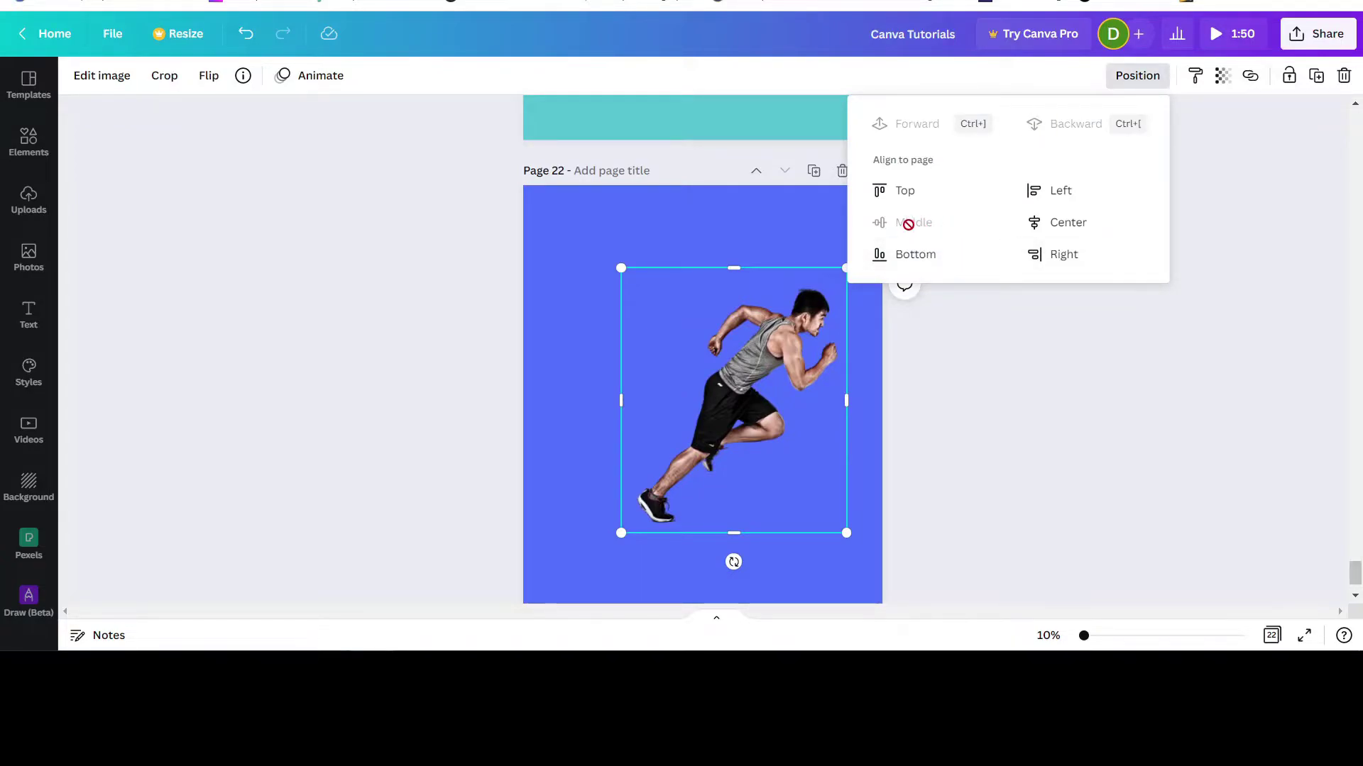
click(978, 359)
drag(731, 402, 673, 409)
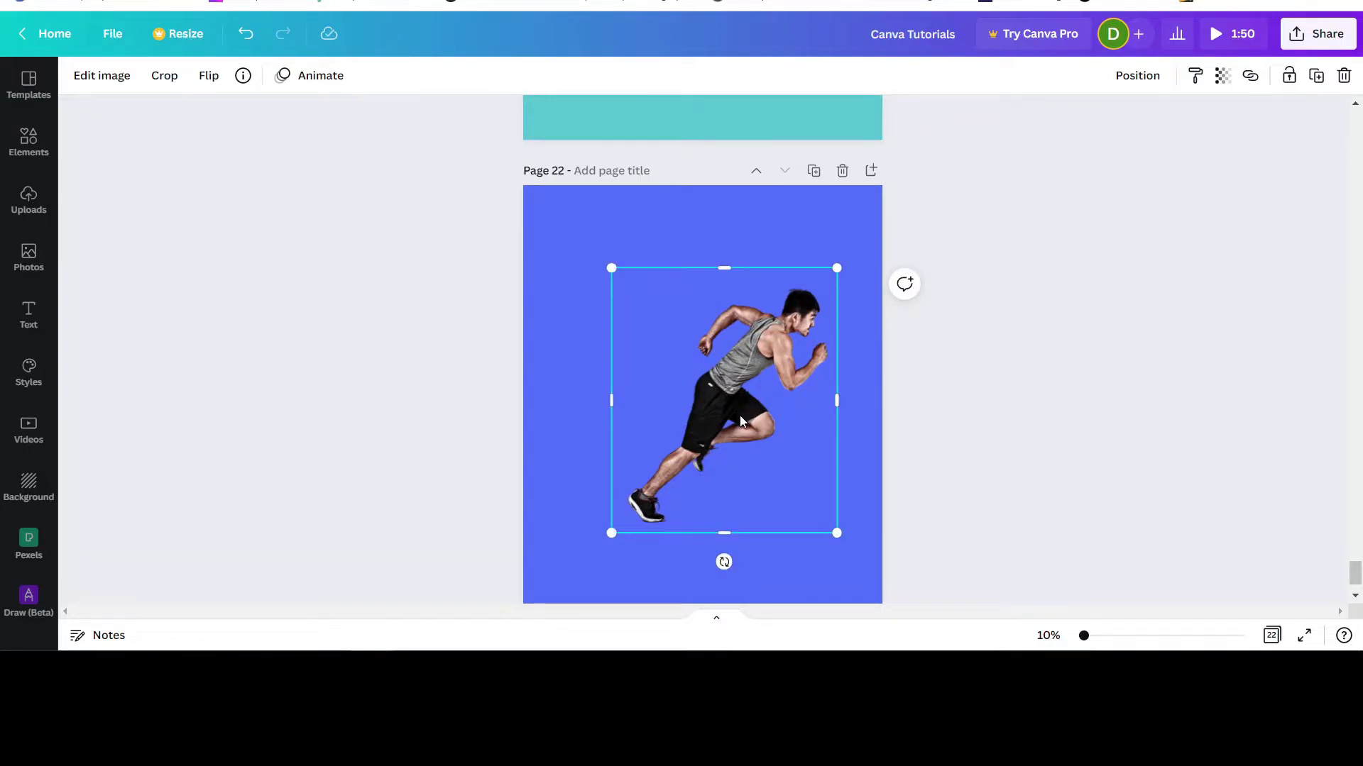
click(1138, 76)
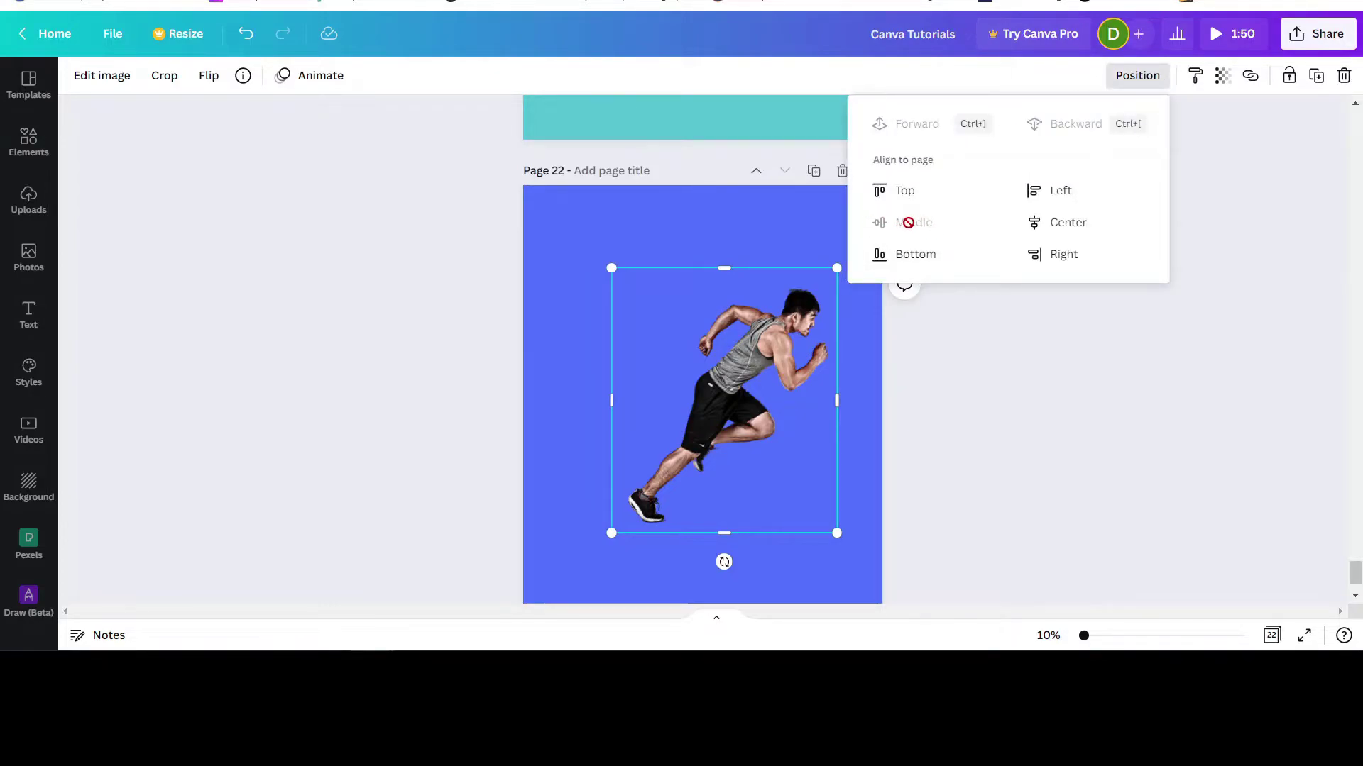
click(970, 405)
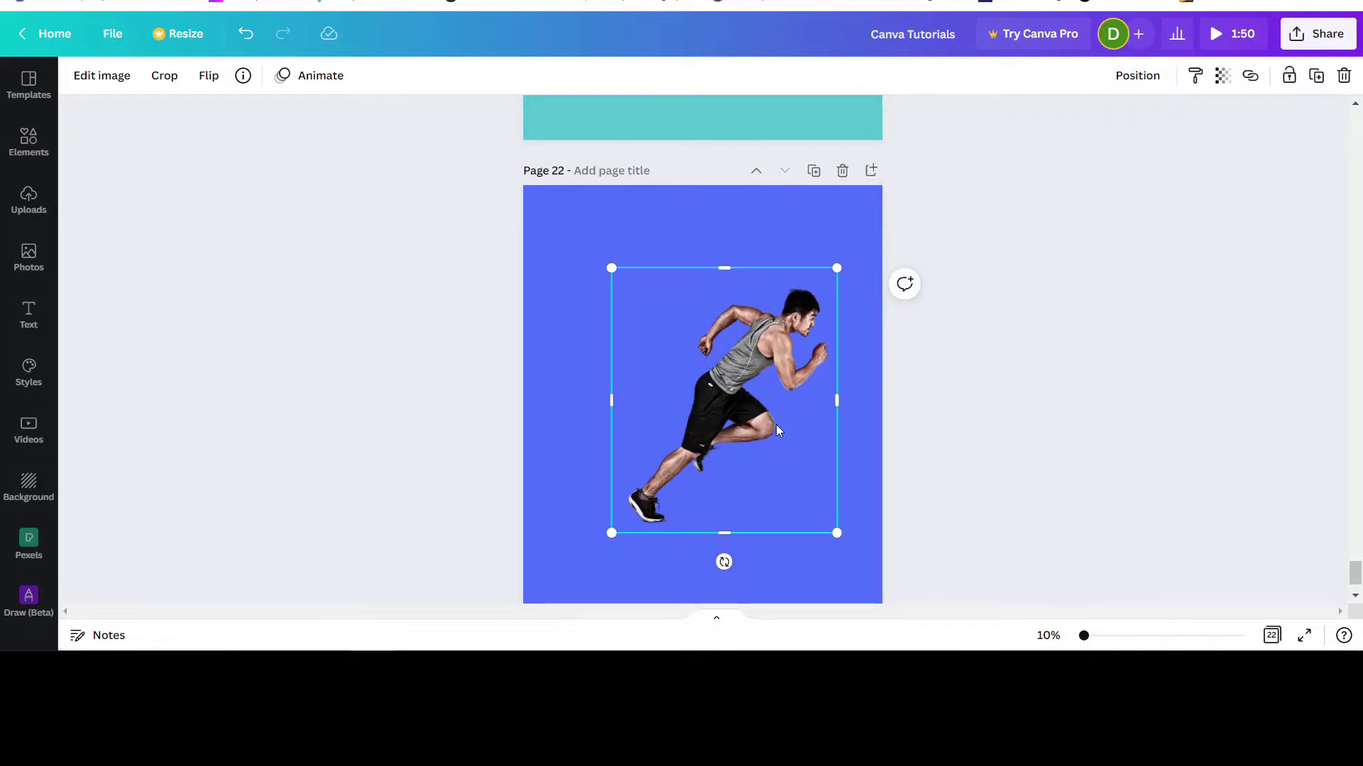
Align the runner image to the middle and center of the page.
drag(754, 455, 746, 437)
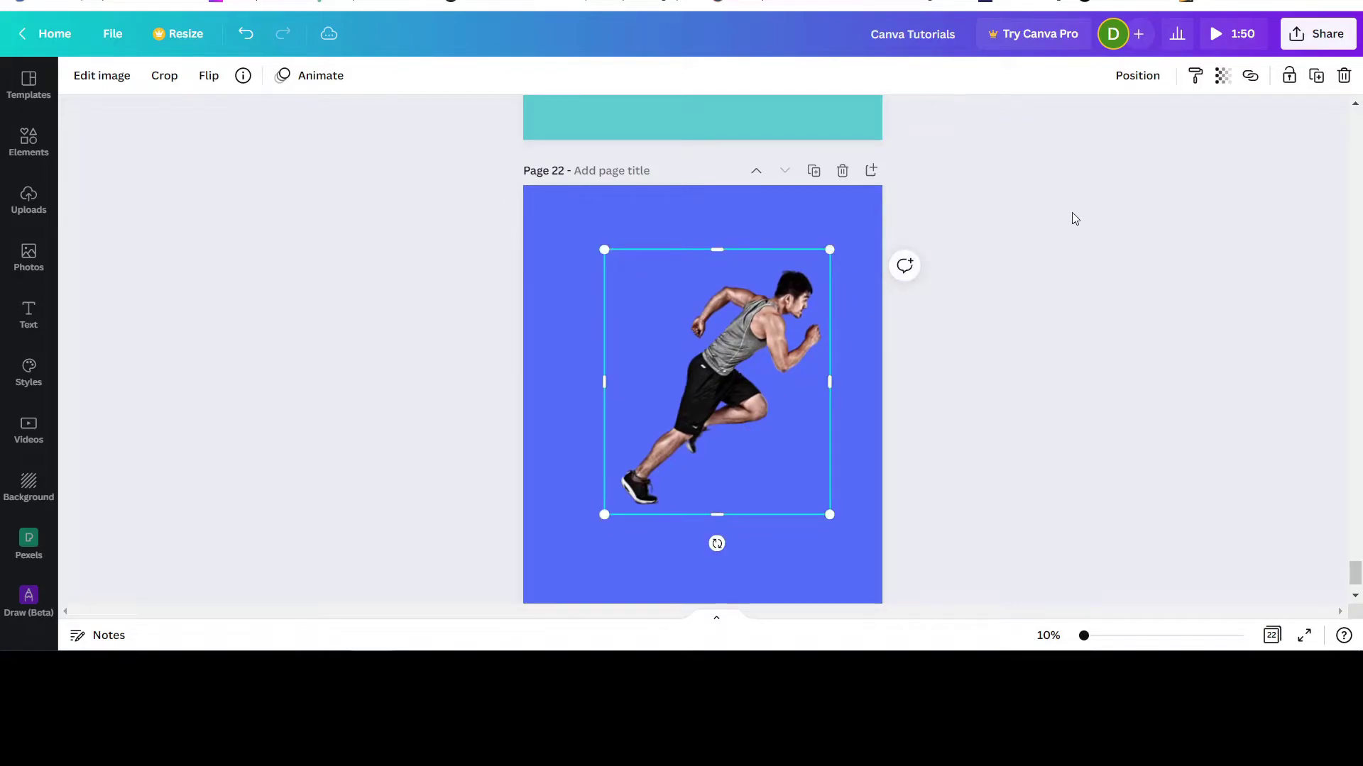
click(1141, 76)
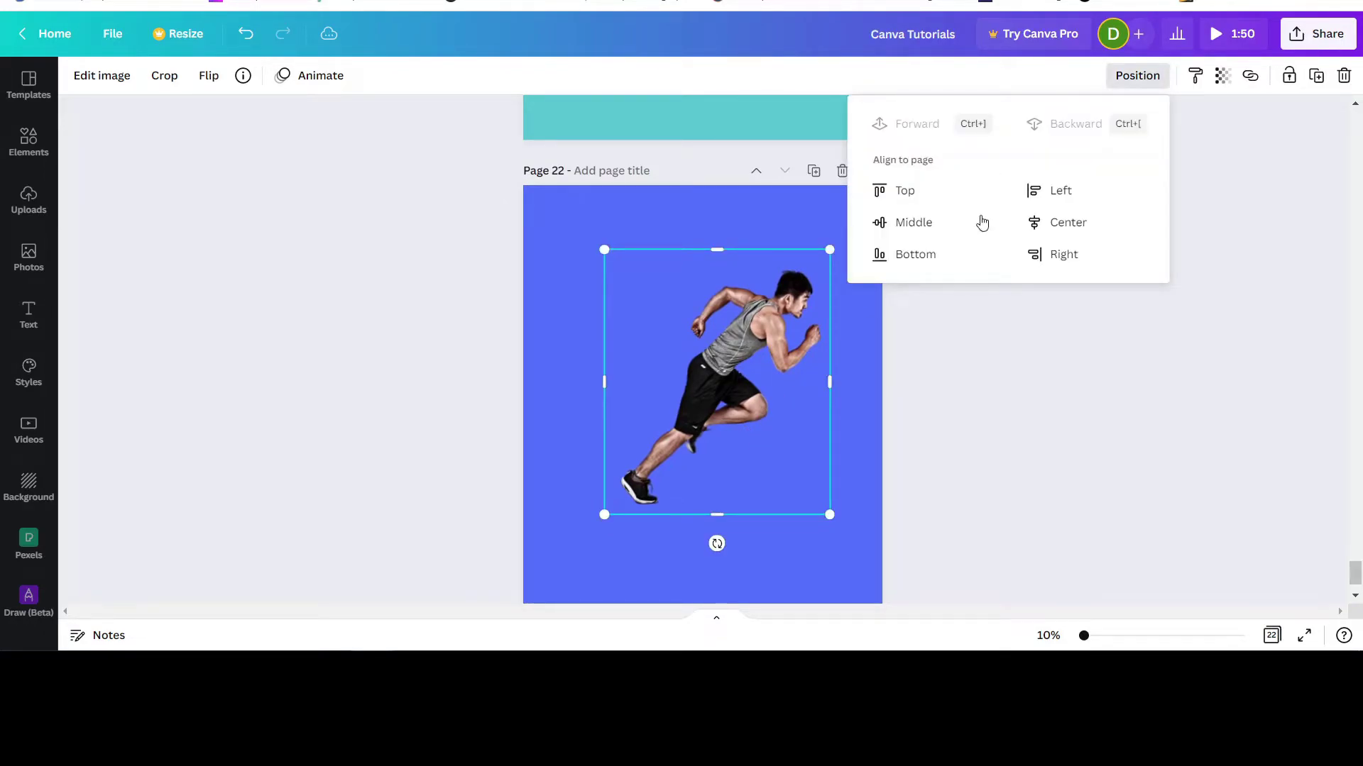
click(904, 226)
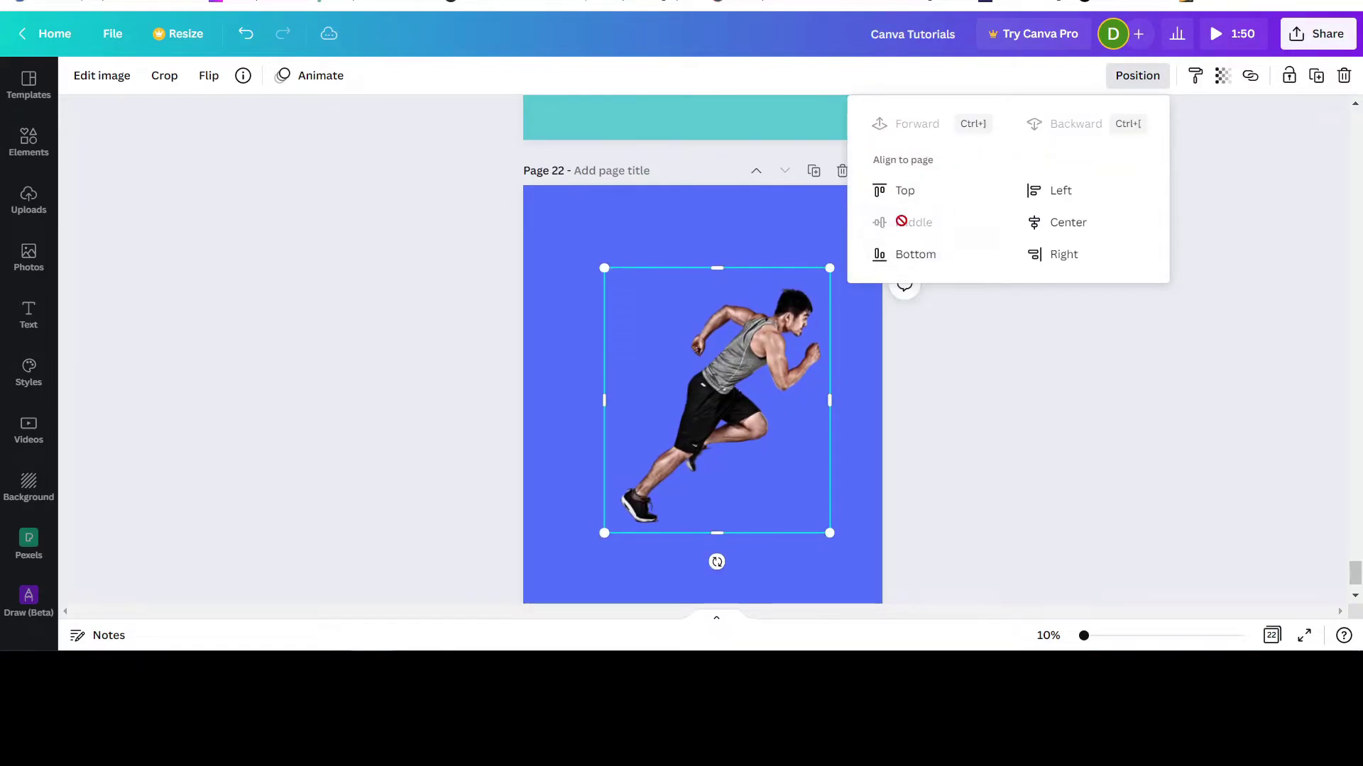
click(1071, 224)
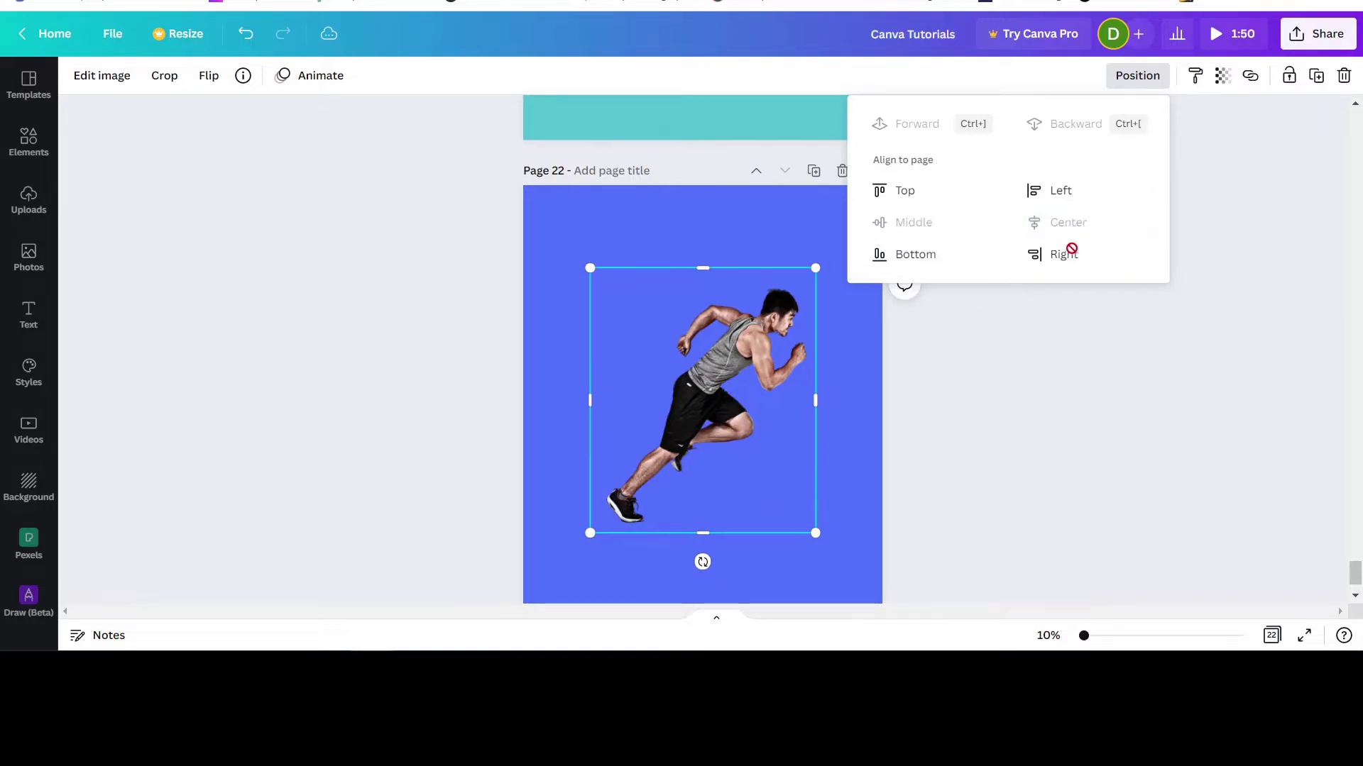
click(561, 376)
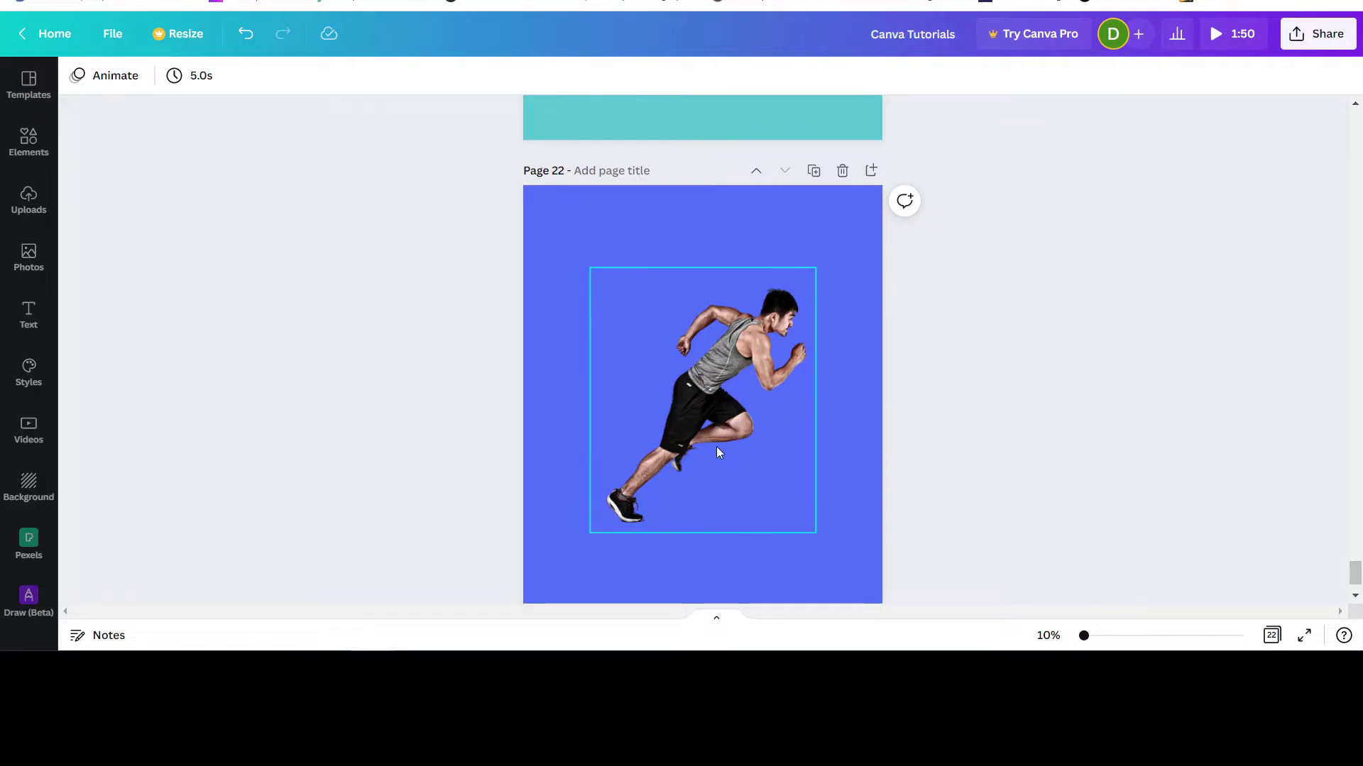
Duplicate the runner image and place the copy at the lower right of the page, leaving the original centred.
click(717, 452)
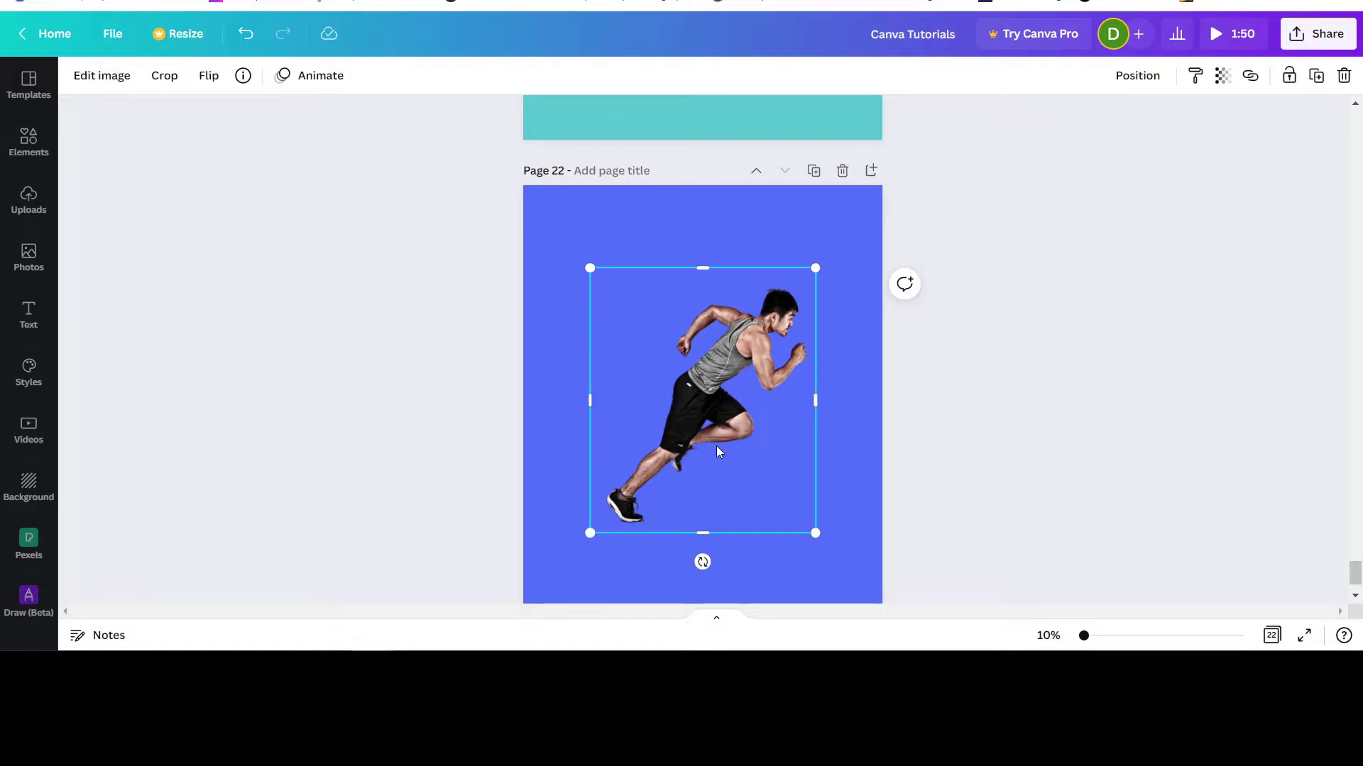
click(1315, 76)
drag(736, 415, 768, 619)
Apply the Pop Duotone effect to the original runner image in the centre of the page.
click(775, 374)
click(100, 77)
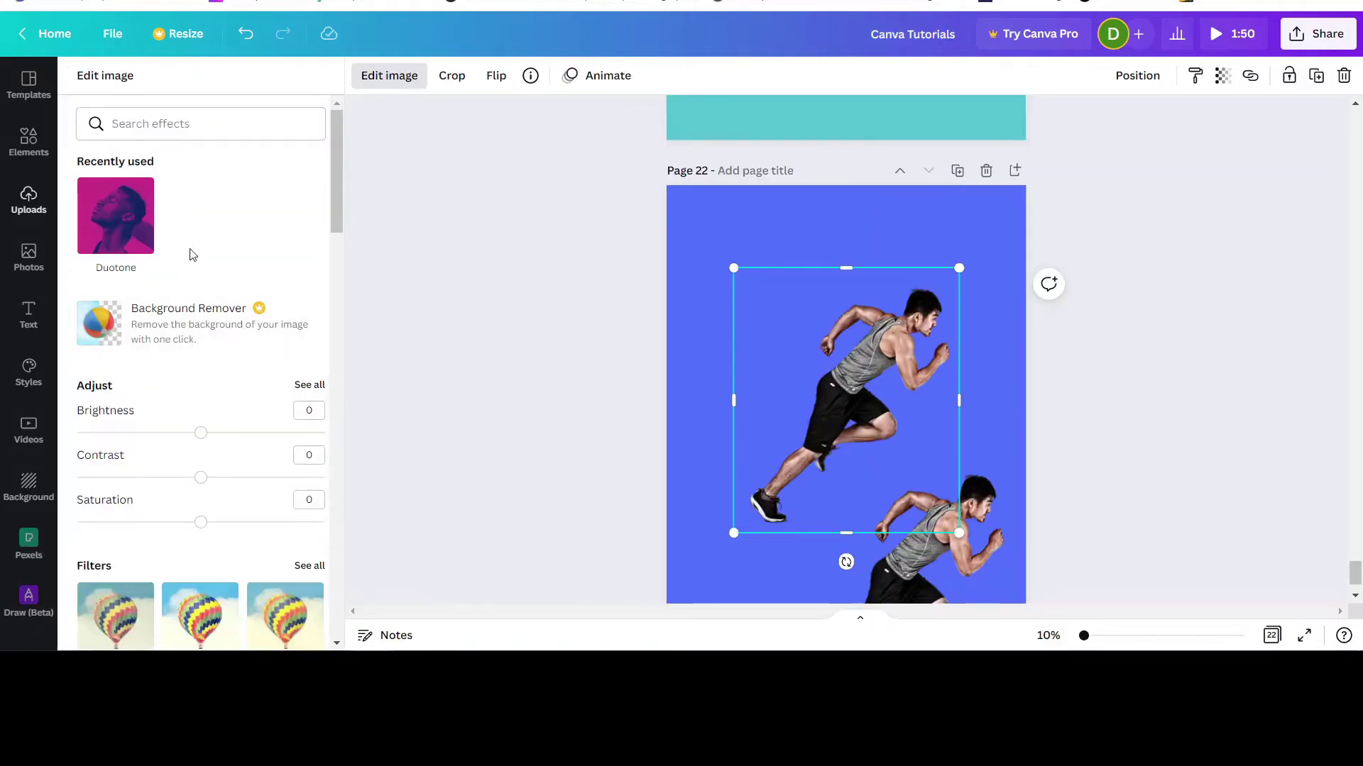
scroll(182, 451, down, 3)
scroll(182, 451, down, 9)
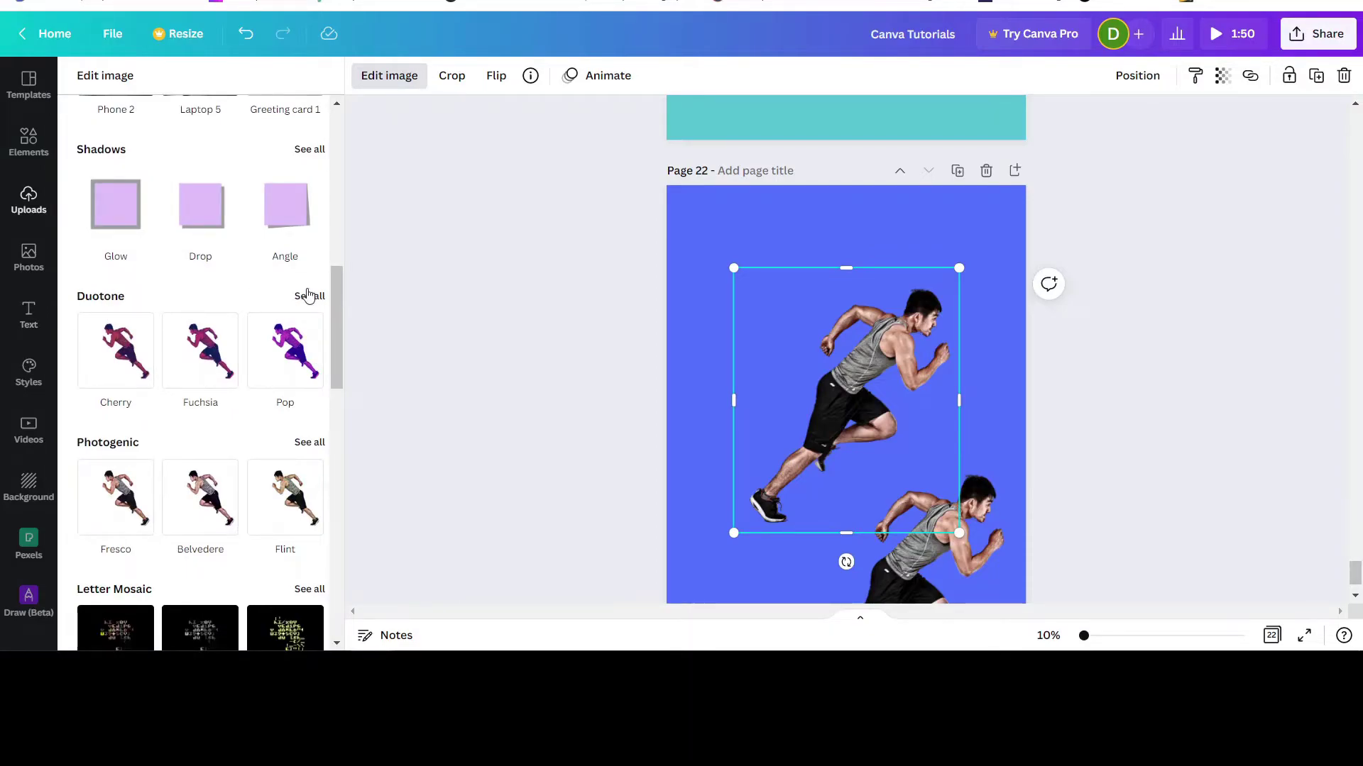
click(283, 344)
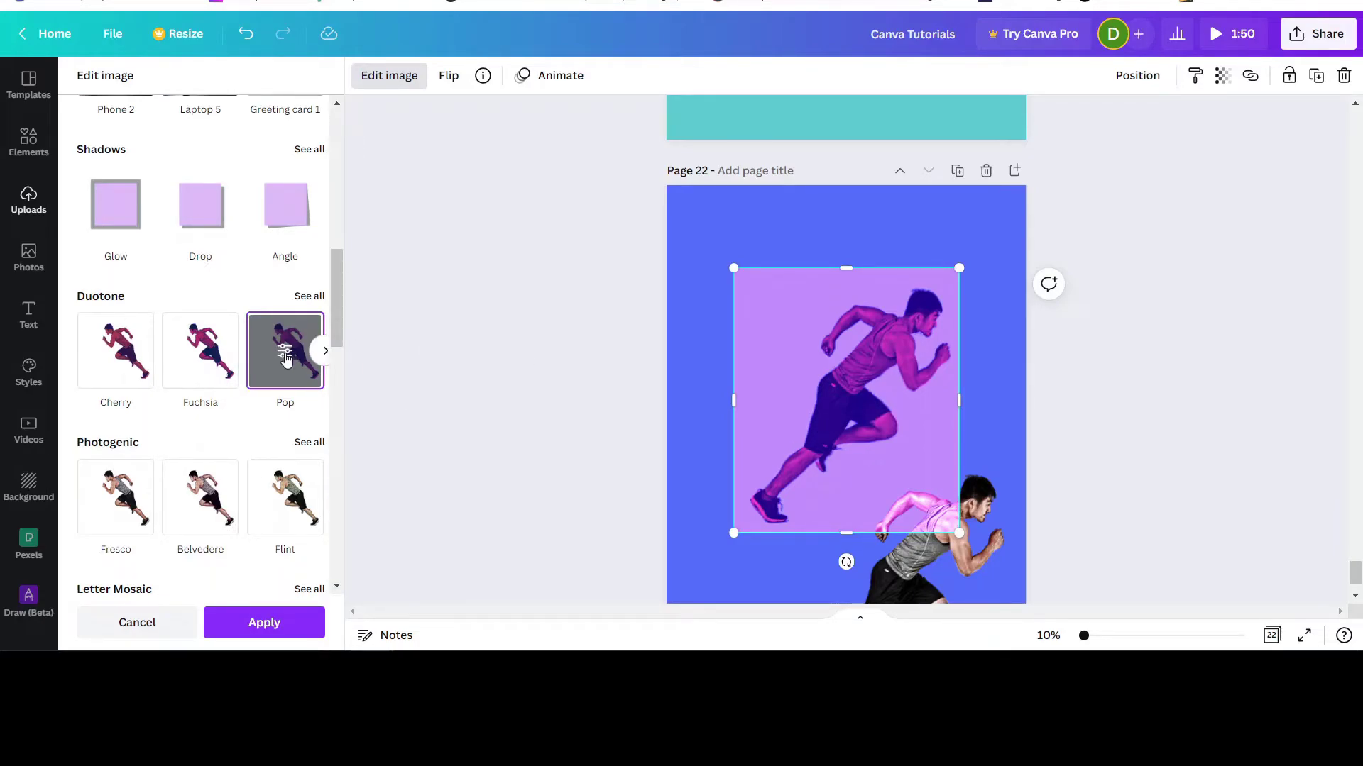
Set both the highlights and the shadows of the runner's Duotone effect to white and apply it.
click(286, 353)
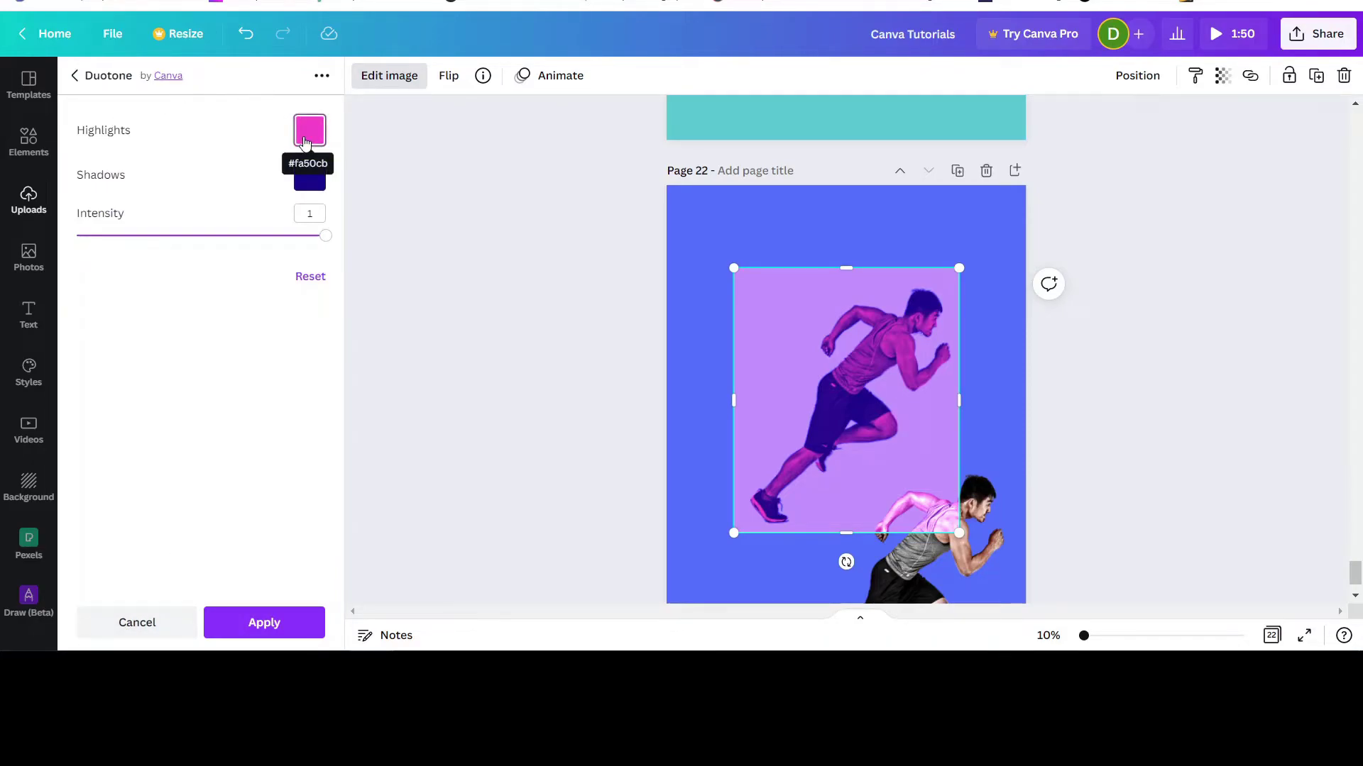
click(304, 142)
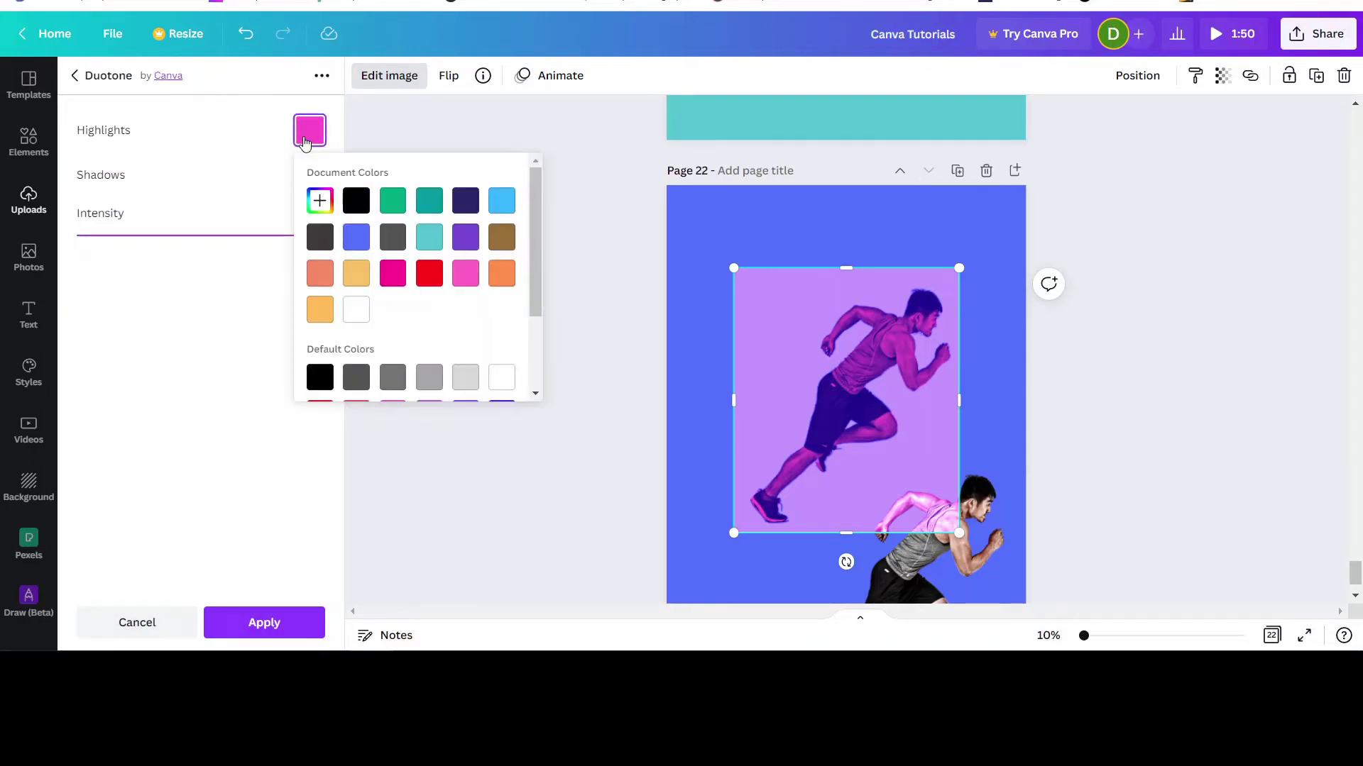
click(354, 314)
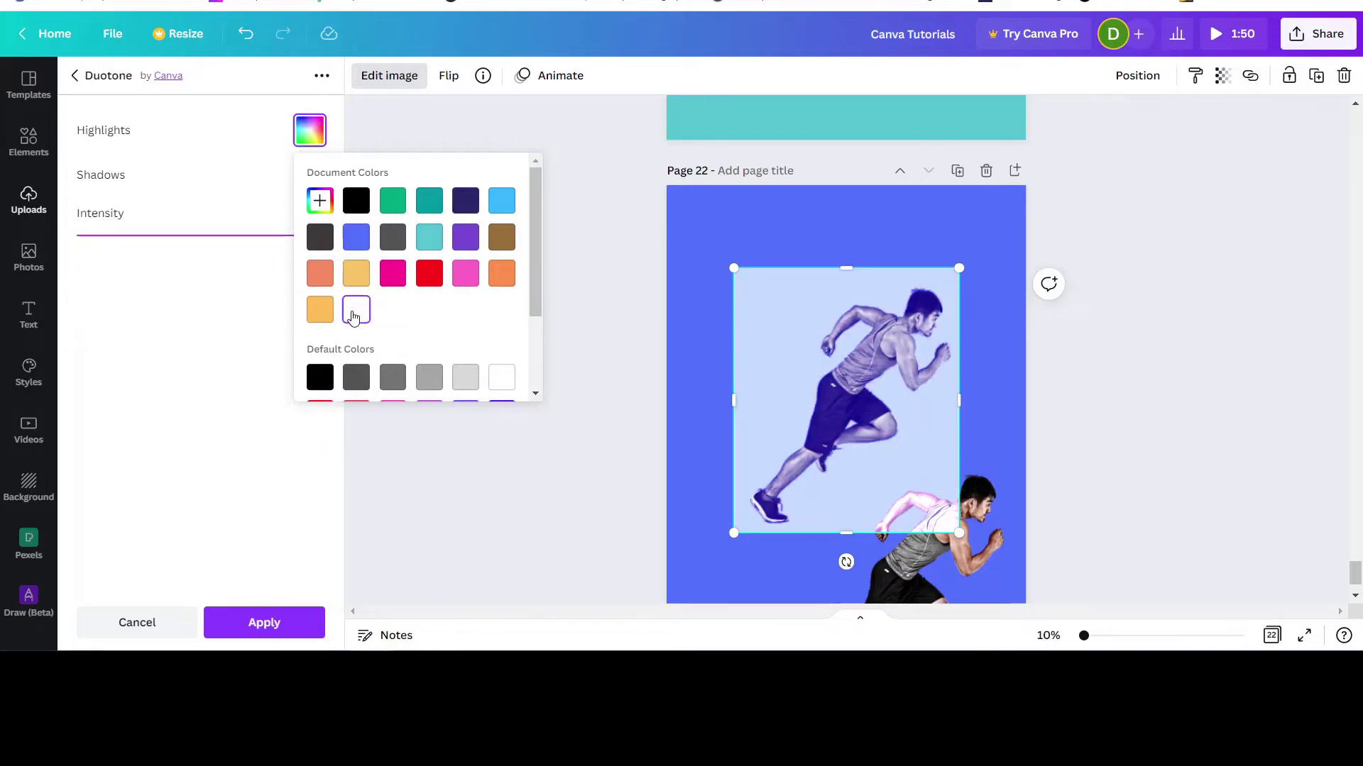
click(107, 174)
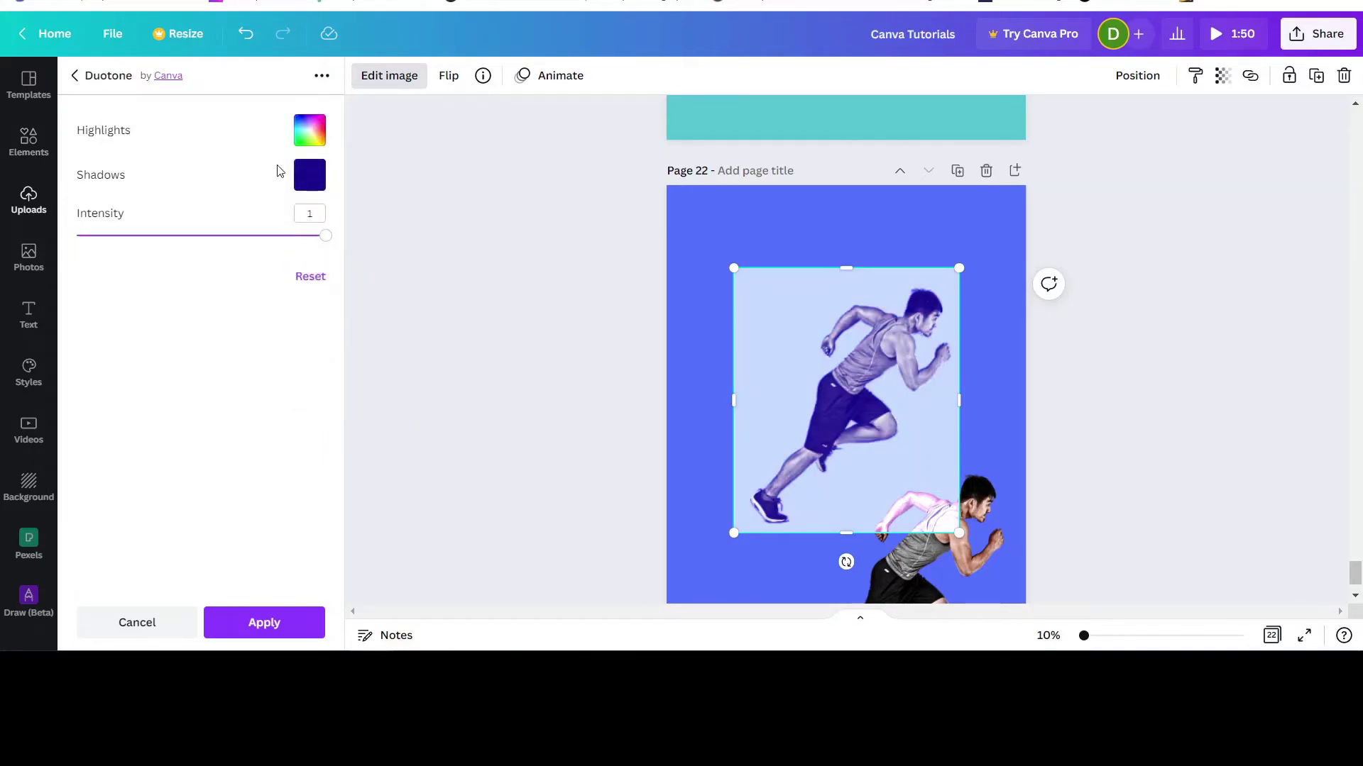
click(309, 183)
click(356, 355)
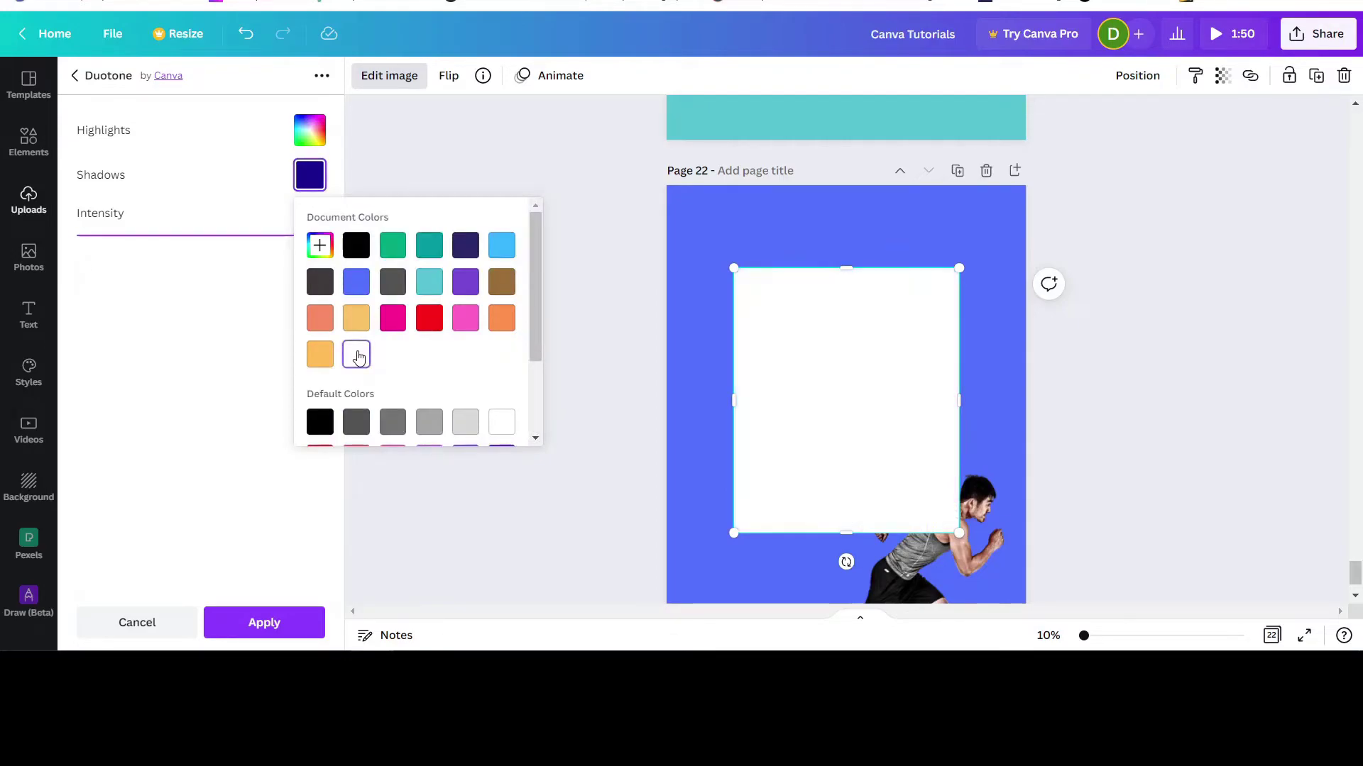
click(247, 628)
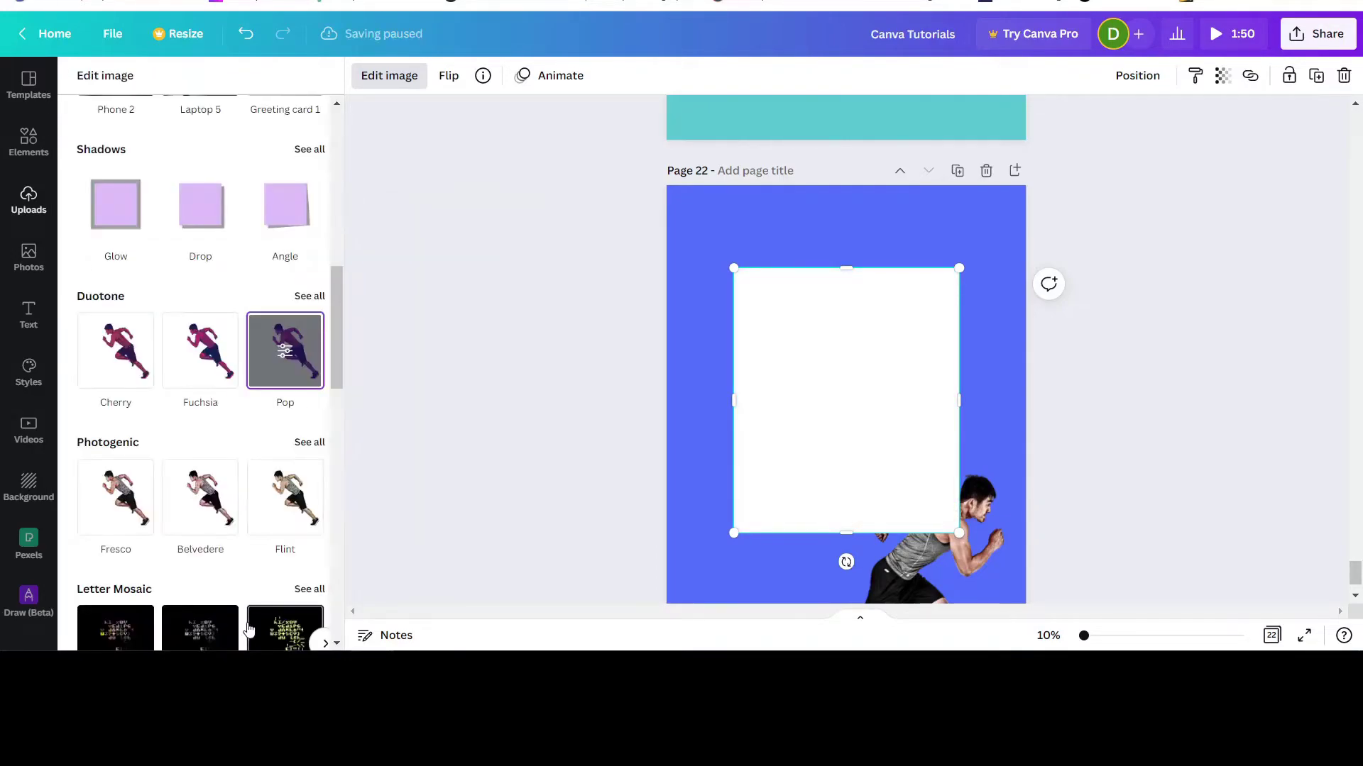
click(284, 344)
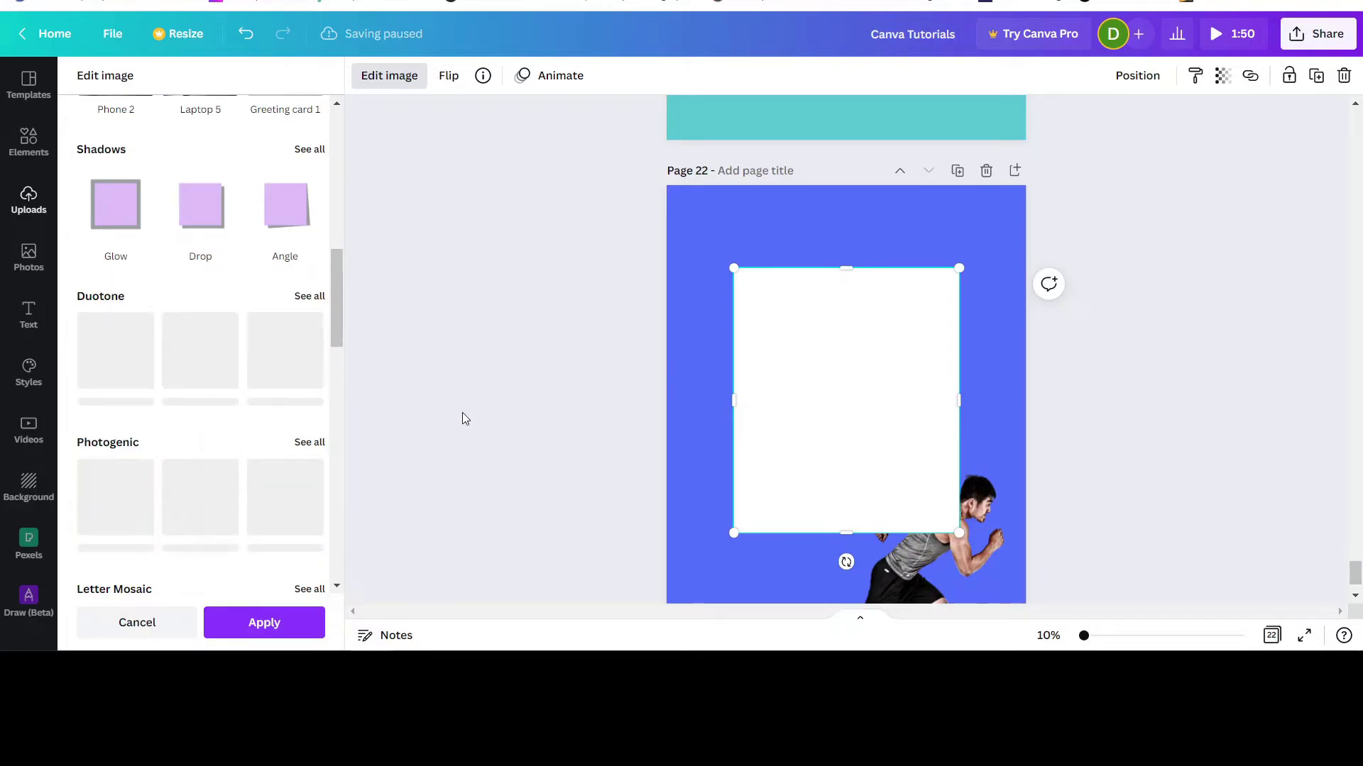
mouse_move(149, 324)
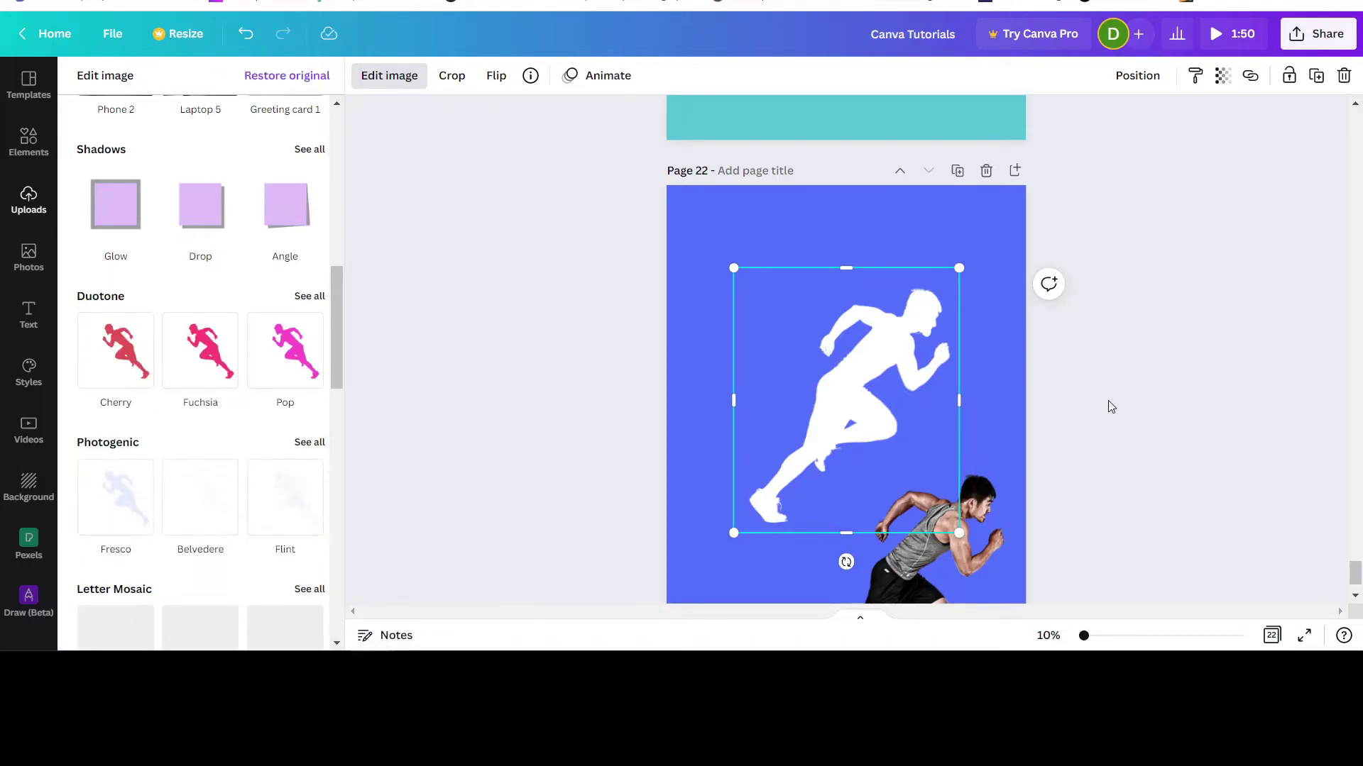
key(Escape)
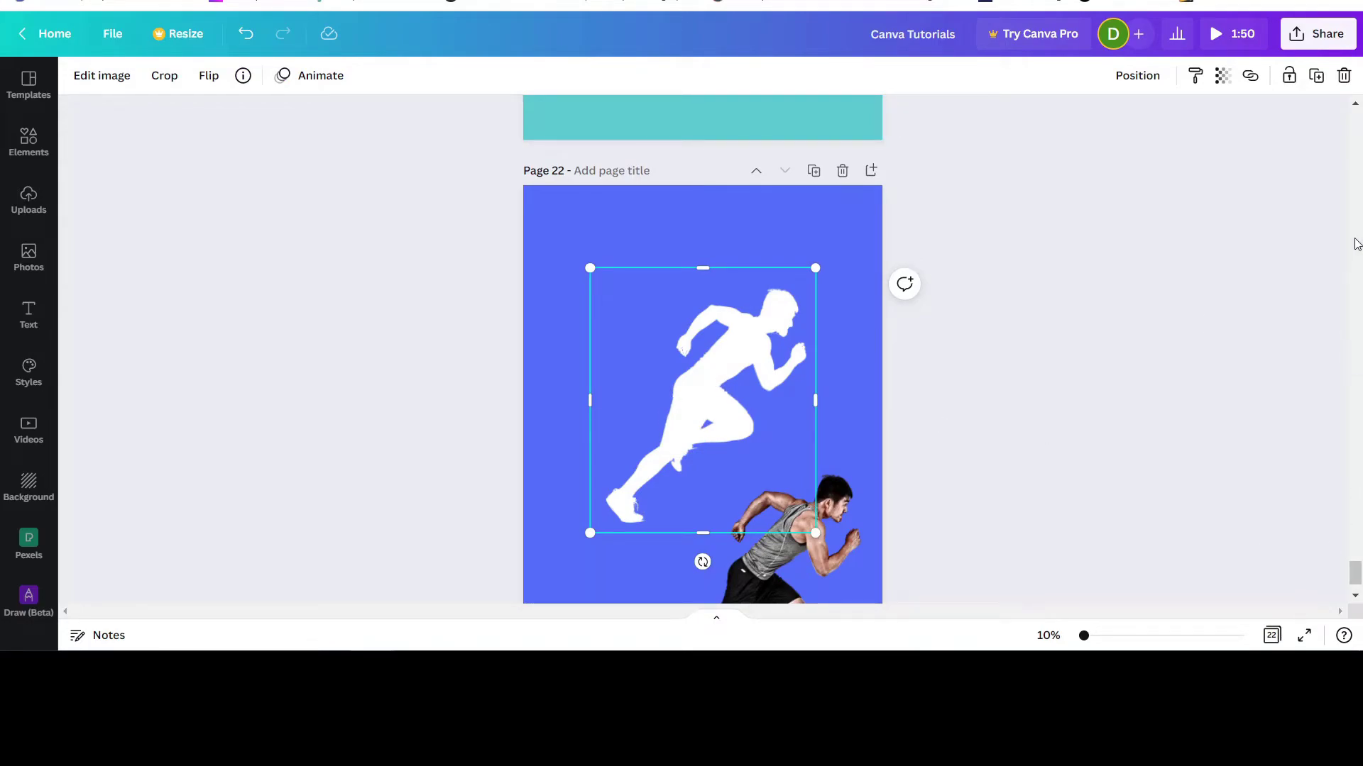
Move the full-colour runner copy from the lower right onto the white silhouette so that the two coincide.
click(1354, 104)
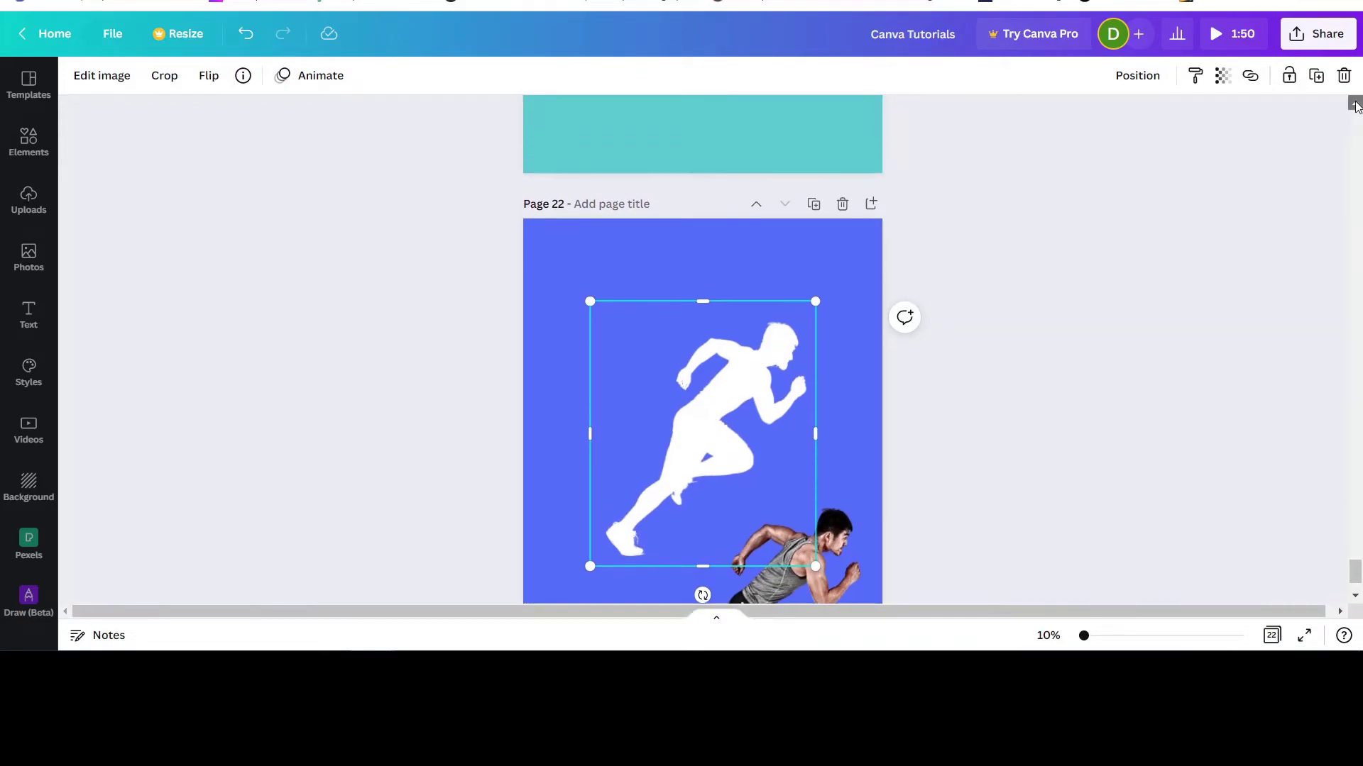
click(1355, 103)
click(1355, 596)
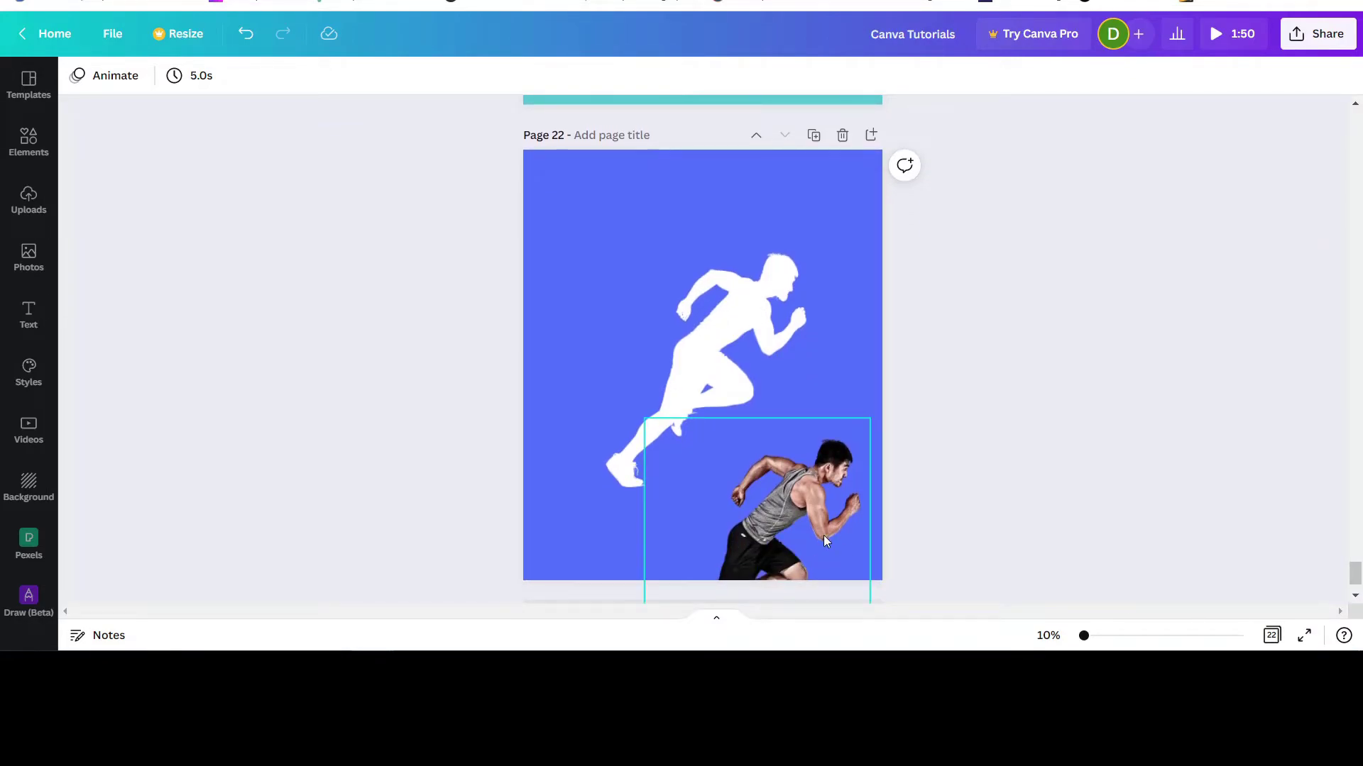
drag(1084, 641, 1084, 641)
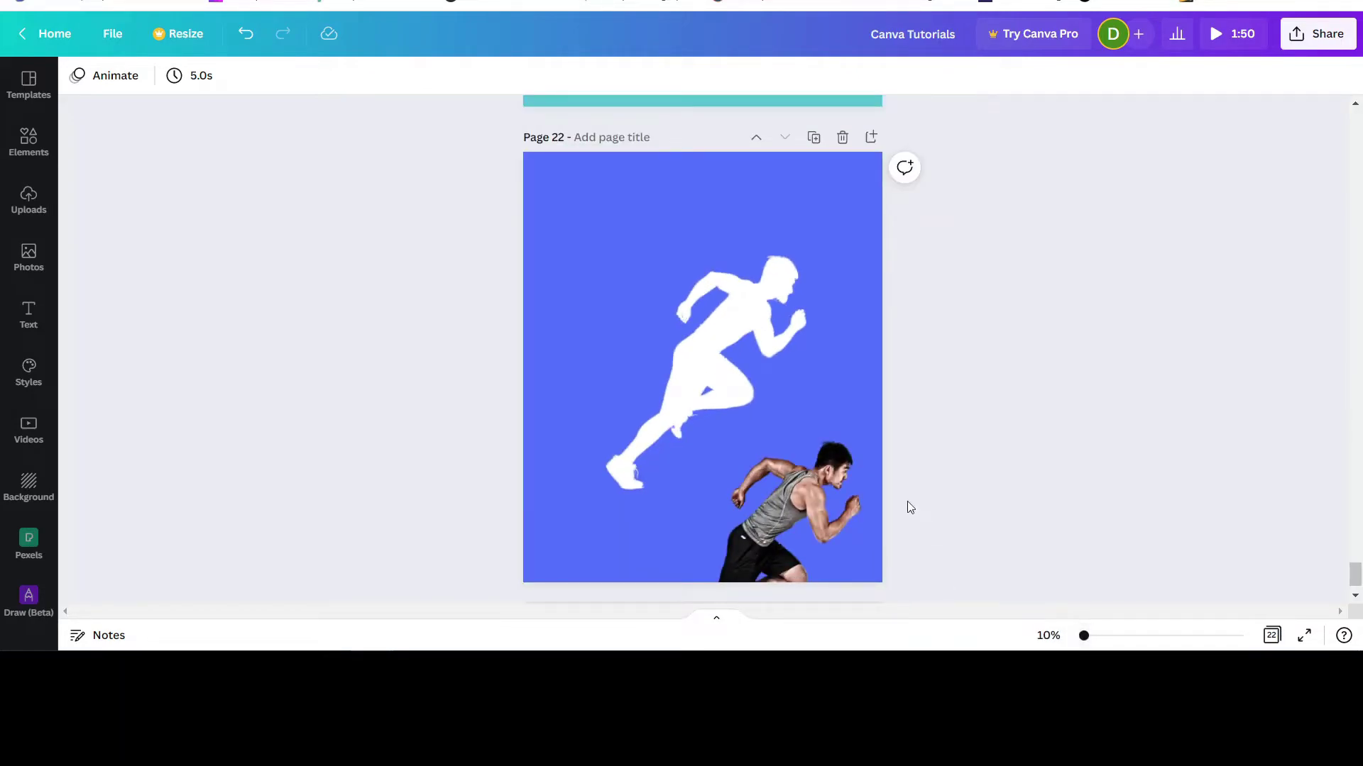
click(757, 517)
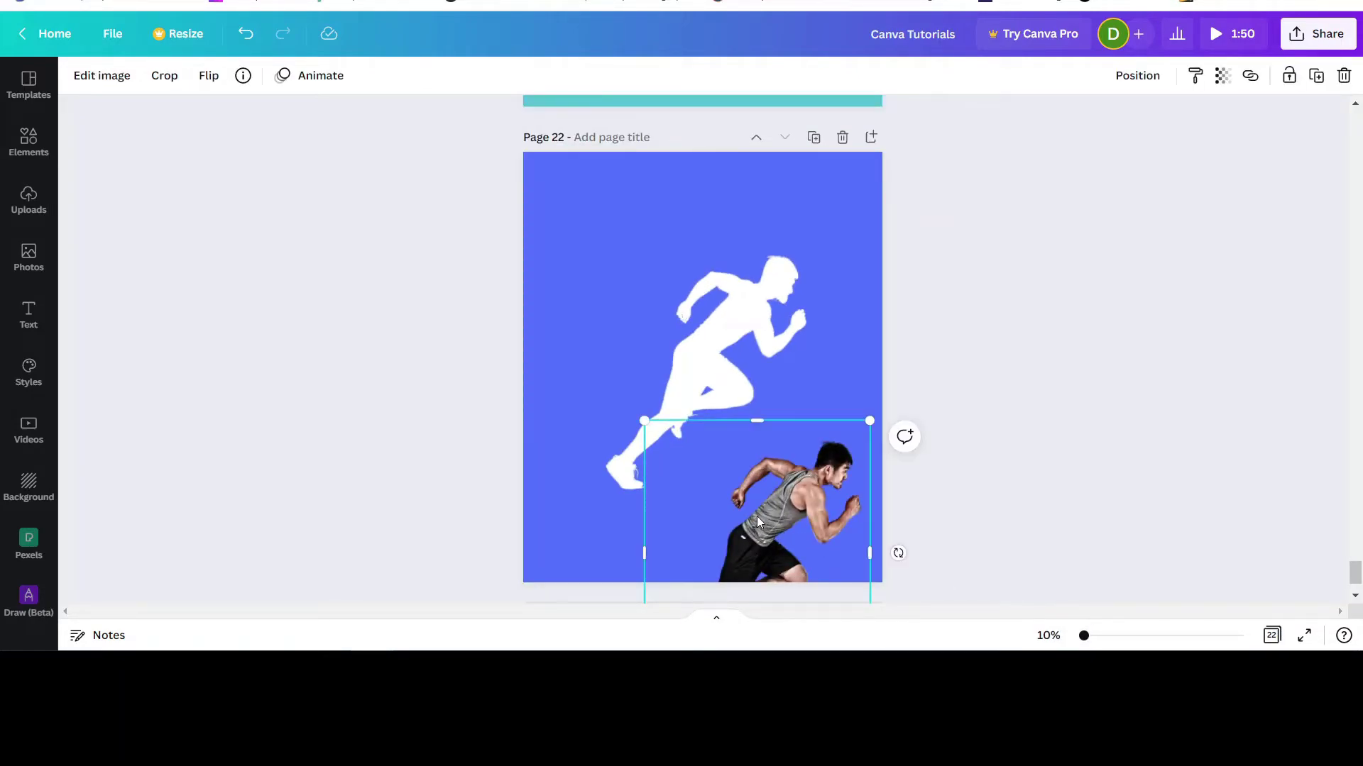
drag(779, 524, 722, 341)
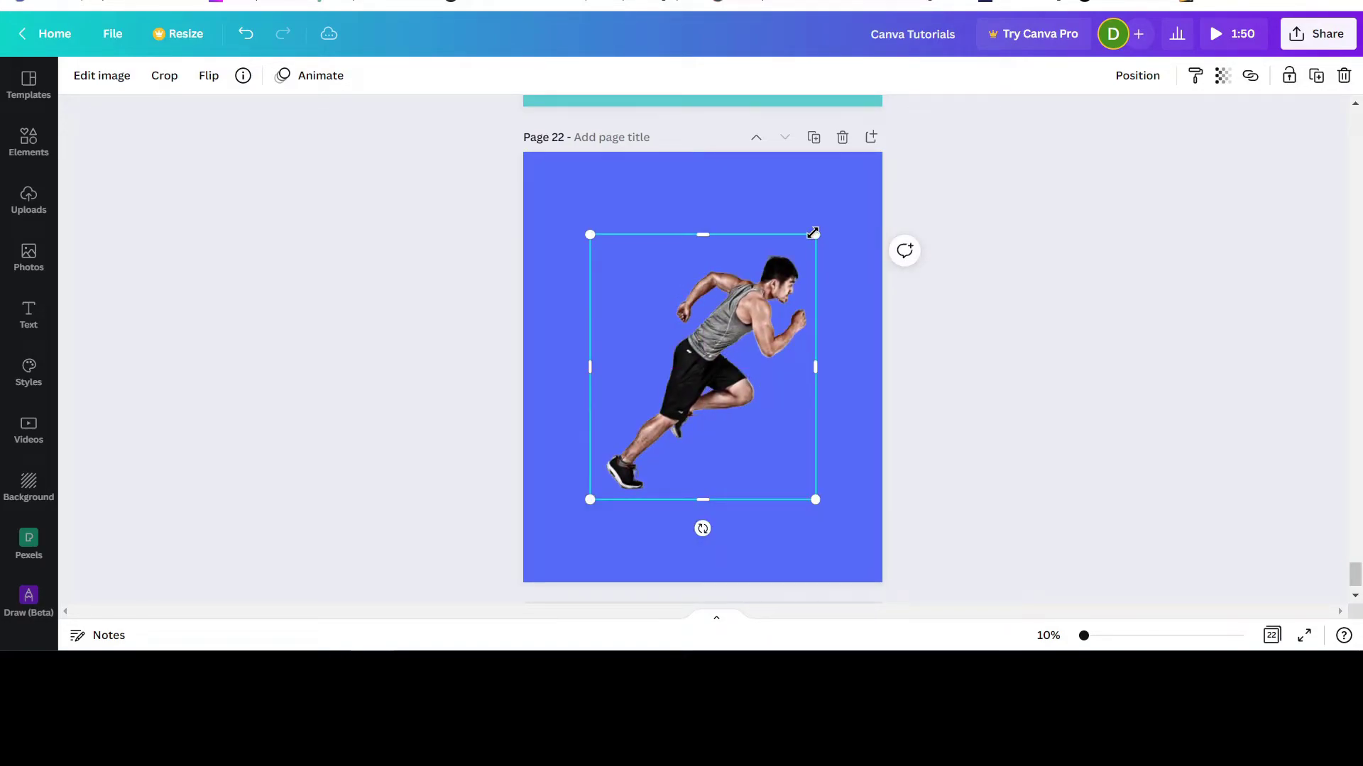
Shrink the full-colour runner slightly from its upper-right corner and shift it a little up and right over the silhouette.
drag(813, 232, 810, 241)
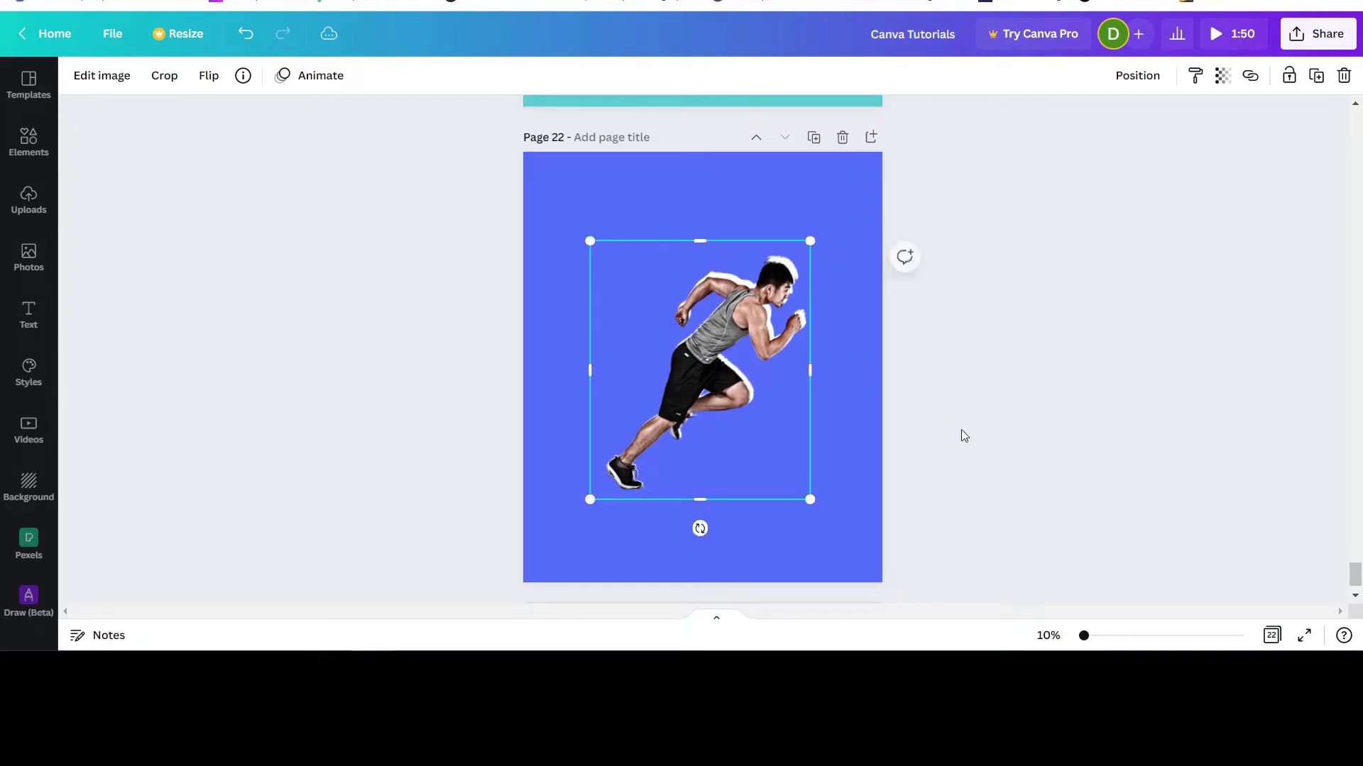
drag(1084, 636, 1086, 636)
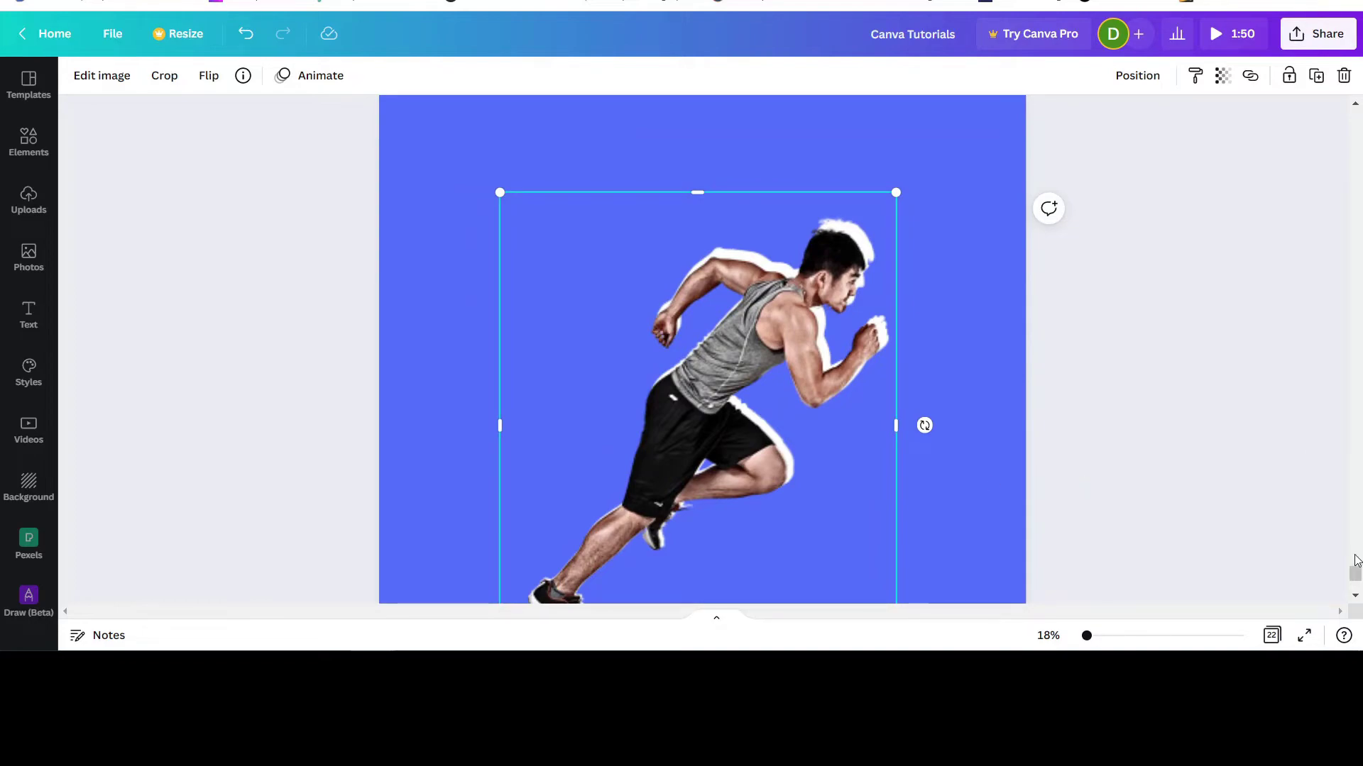
click(1356, 599)
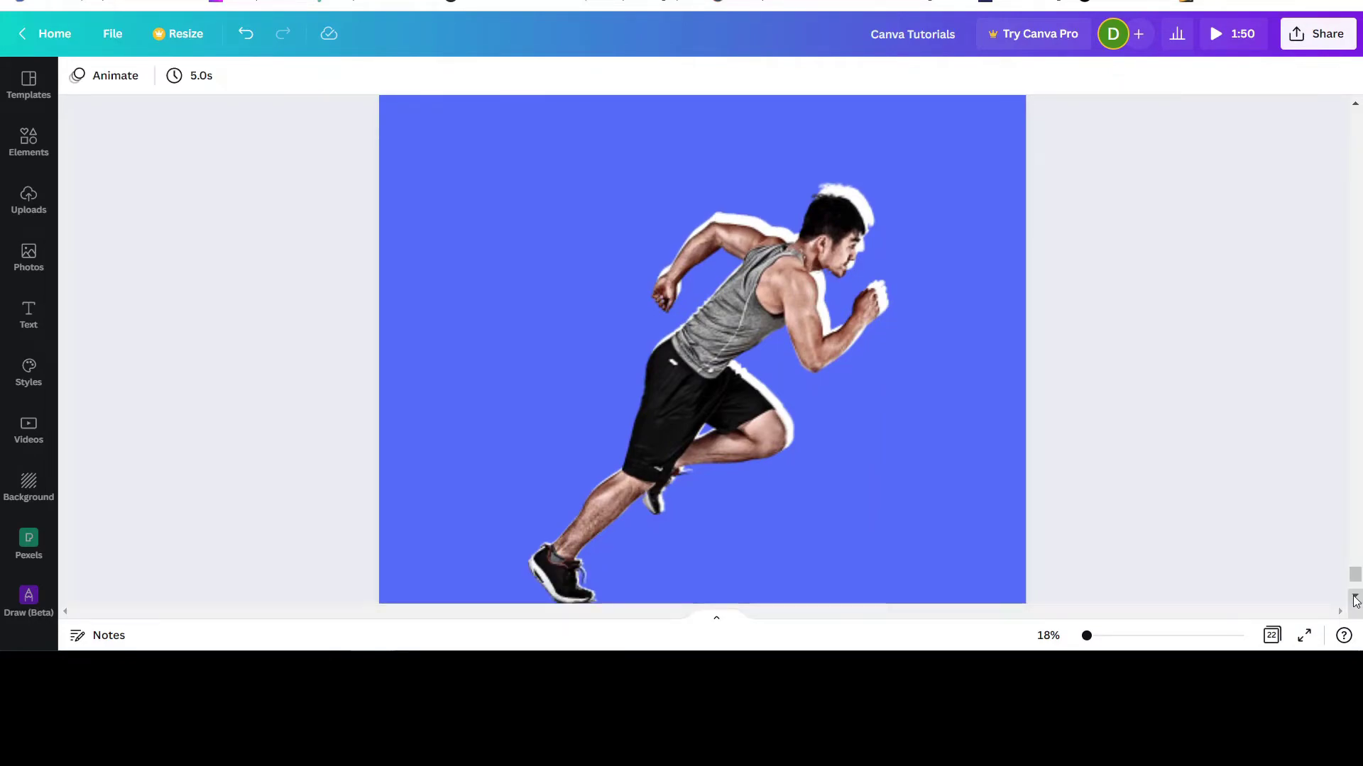
click(1355, 600)
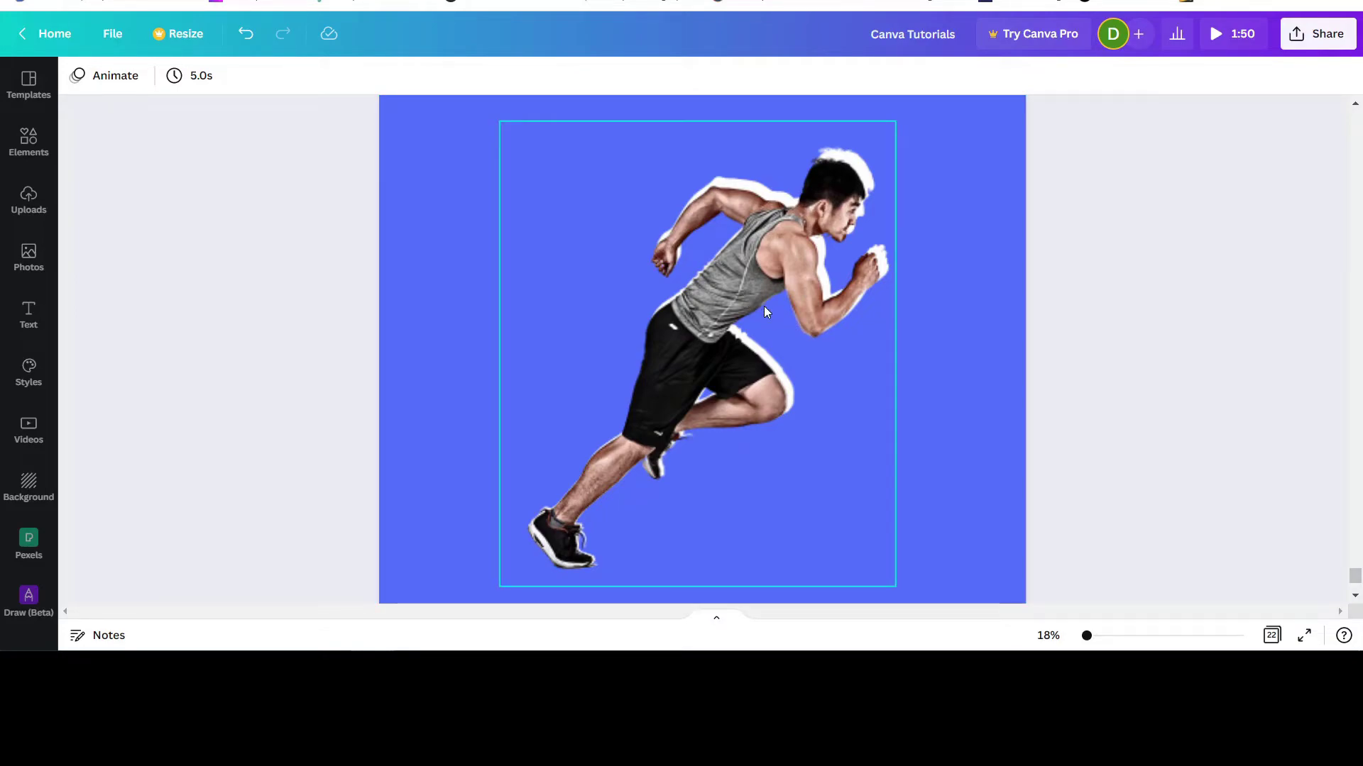
click(754, 265)
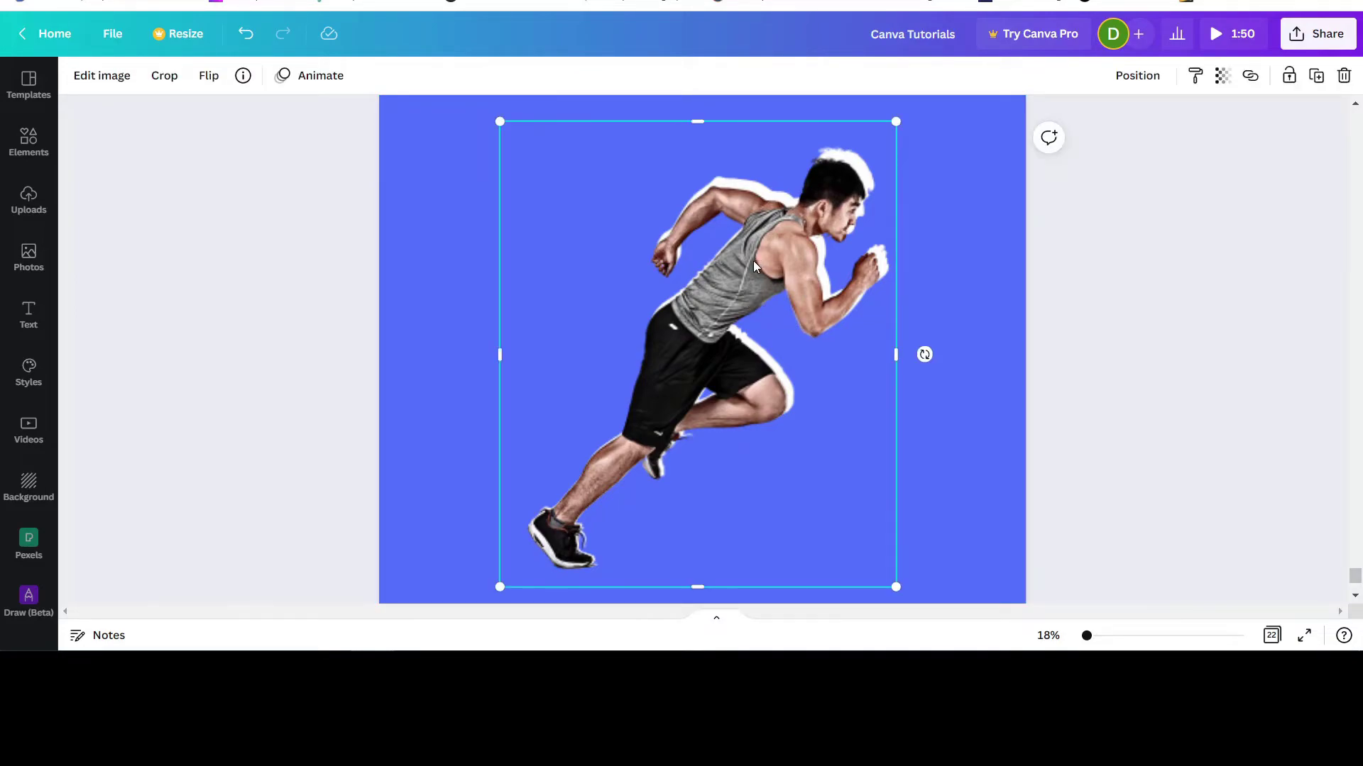
drag(752, 260, 756, 257)
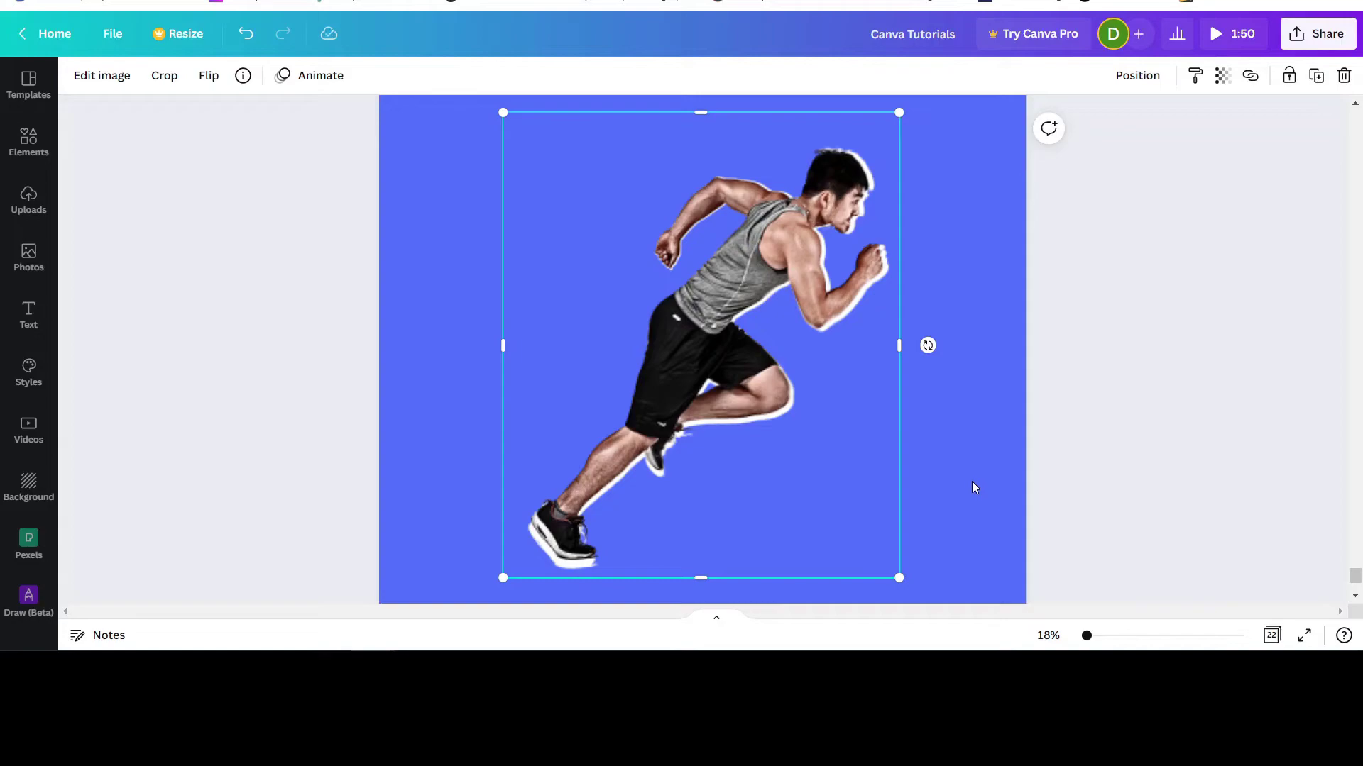
Reduce the full-colour runner a little more from its upper-right corner and nudge it right four times.
drag(899, 112, 895, 120)
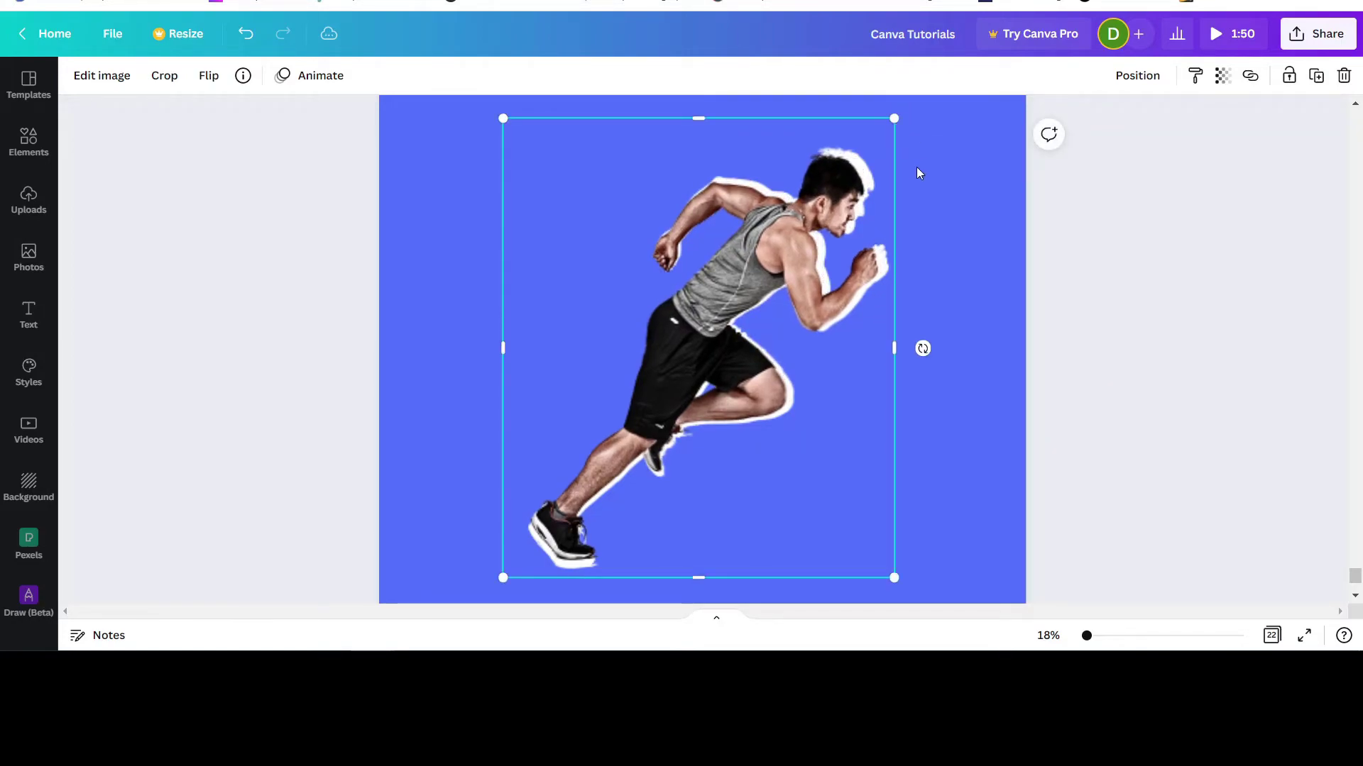
key(shift+Right)
key(shift+Right)
key(shift+Right)
key(shift+Right)
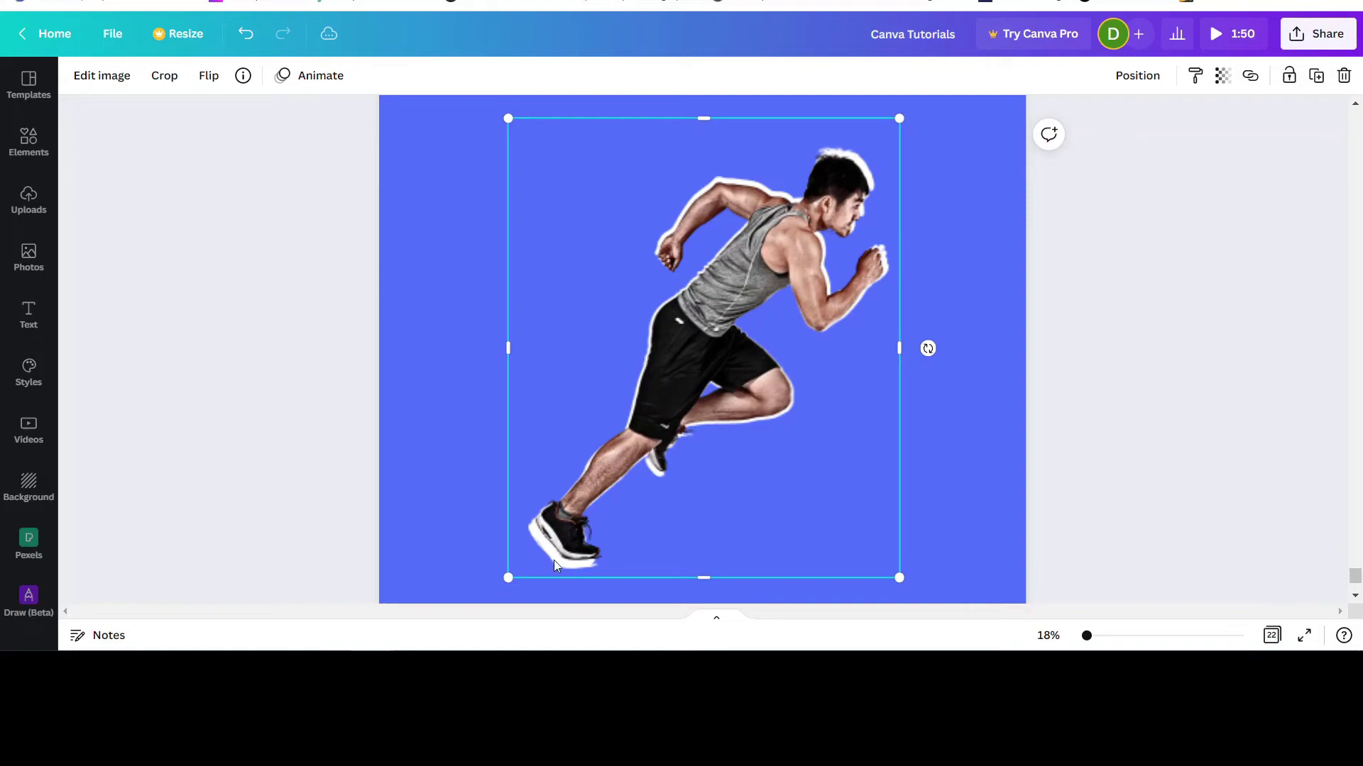
Enlarge the full-colour runner slightly from its lower-left corner and shift it a little left to balance the white outline.
drag(505, 583, 504, 584)
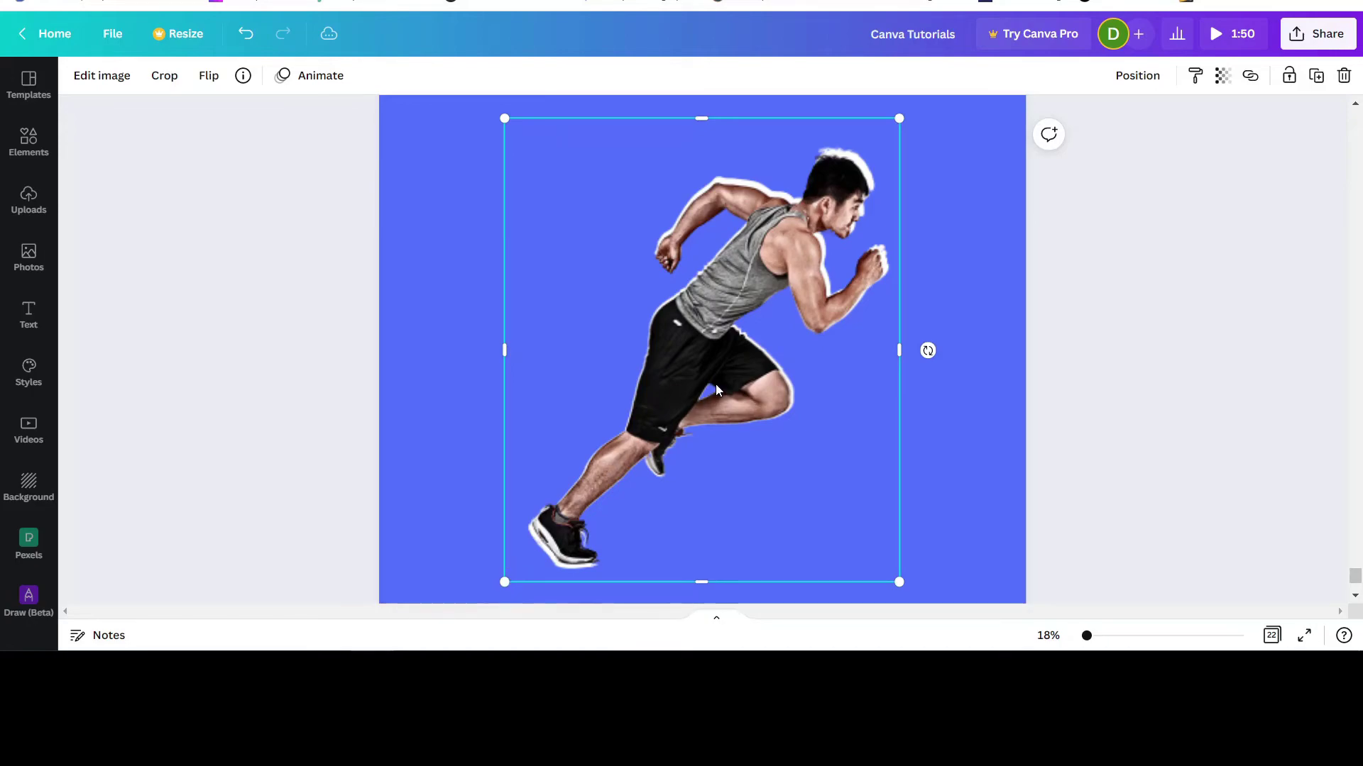
drag(726, 401, 723, 400)
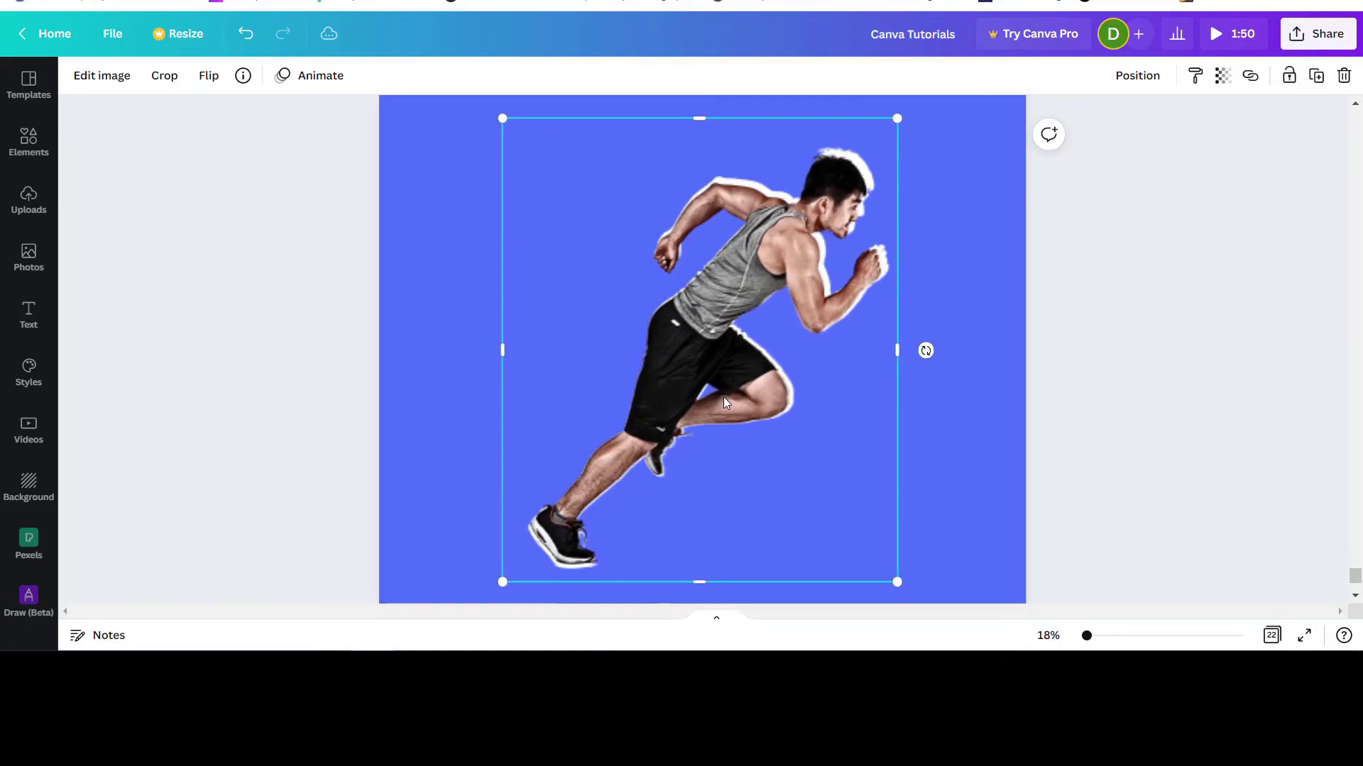
click(1105, 386)
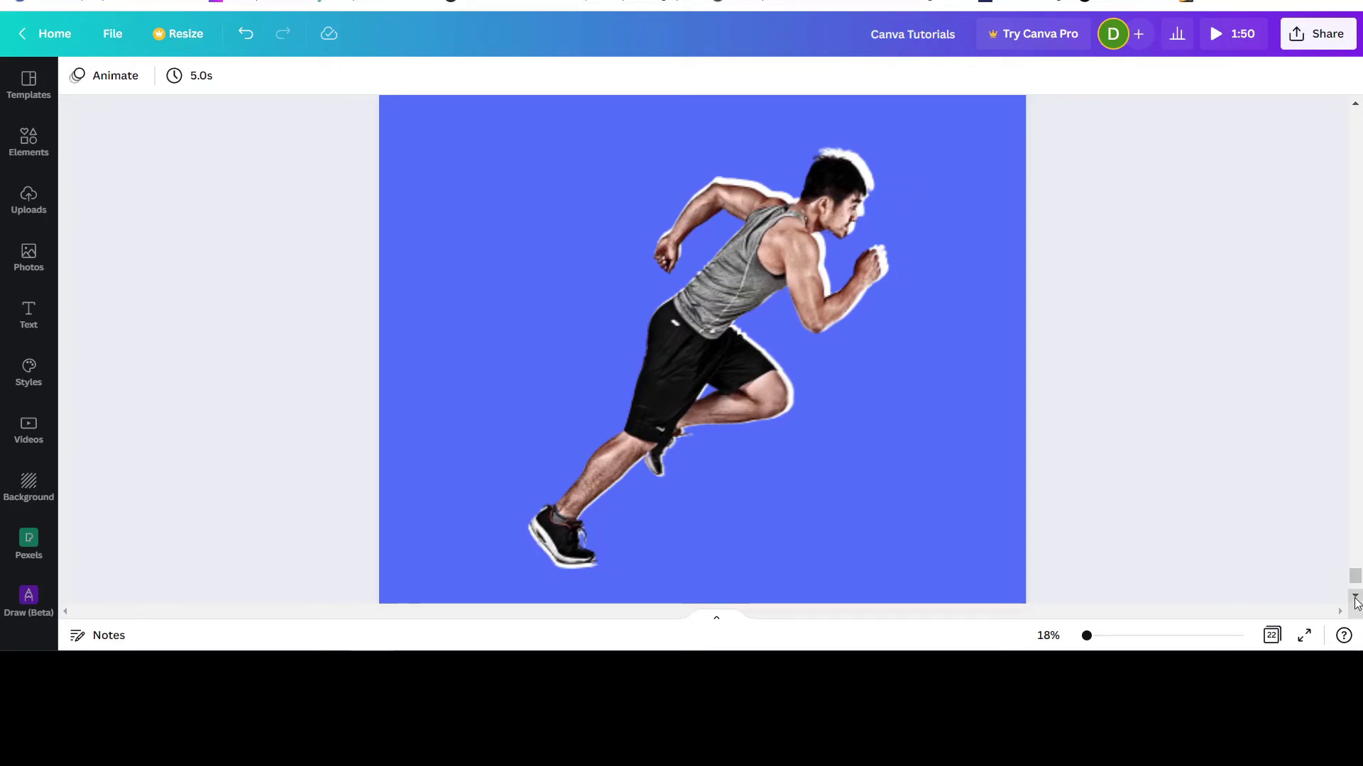
Try black as the background colour of page 22 and settle on the turquoise document colour used on the page above.
drag(1086, 637, 1083, 636)
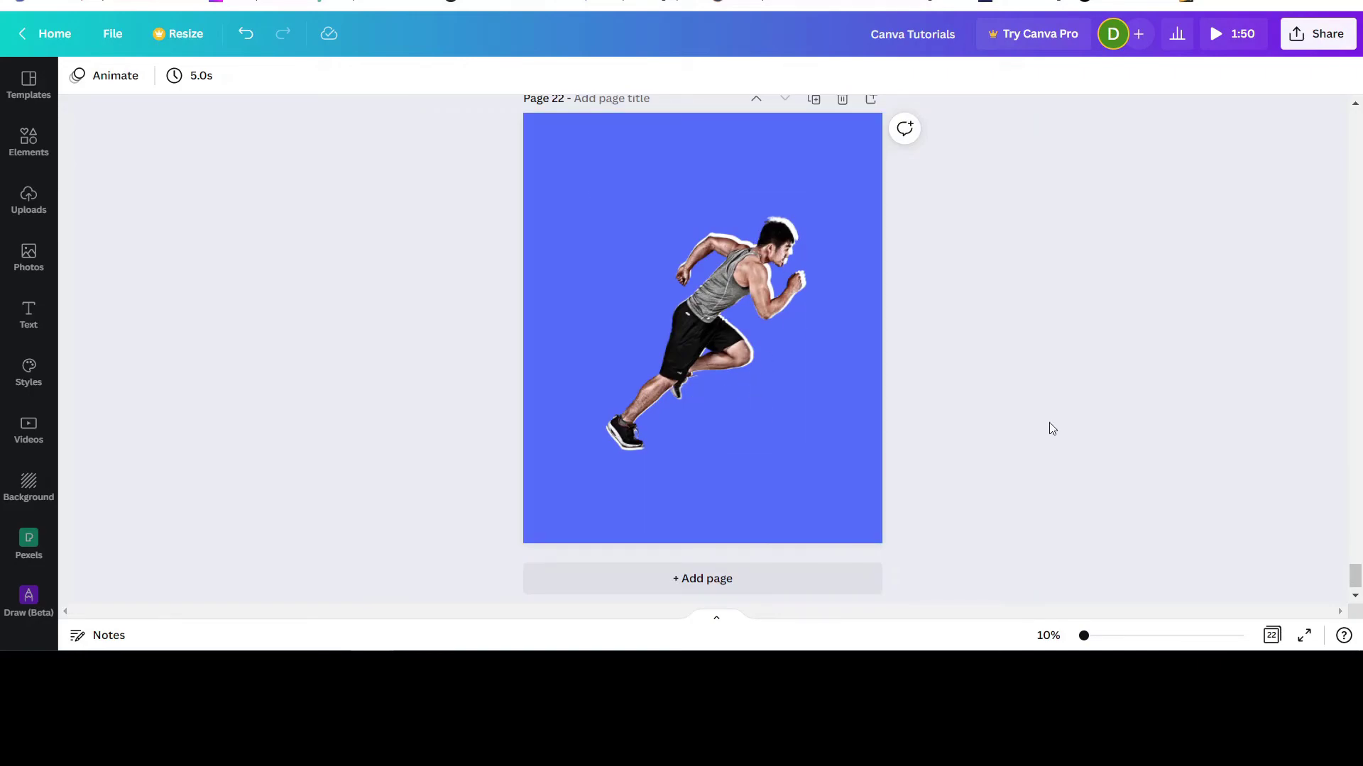
scroll(1052, 432, up, 5)
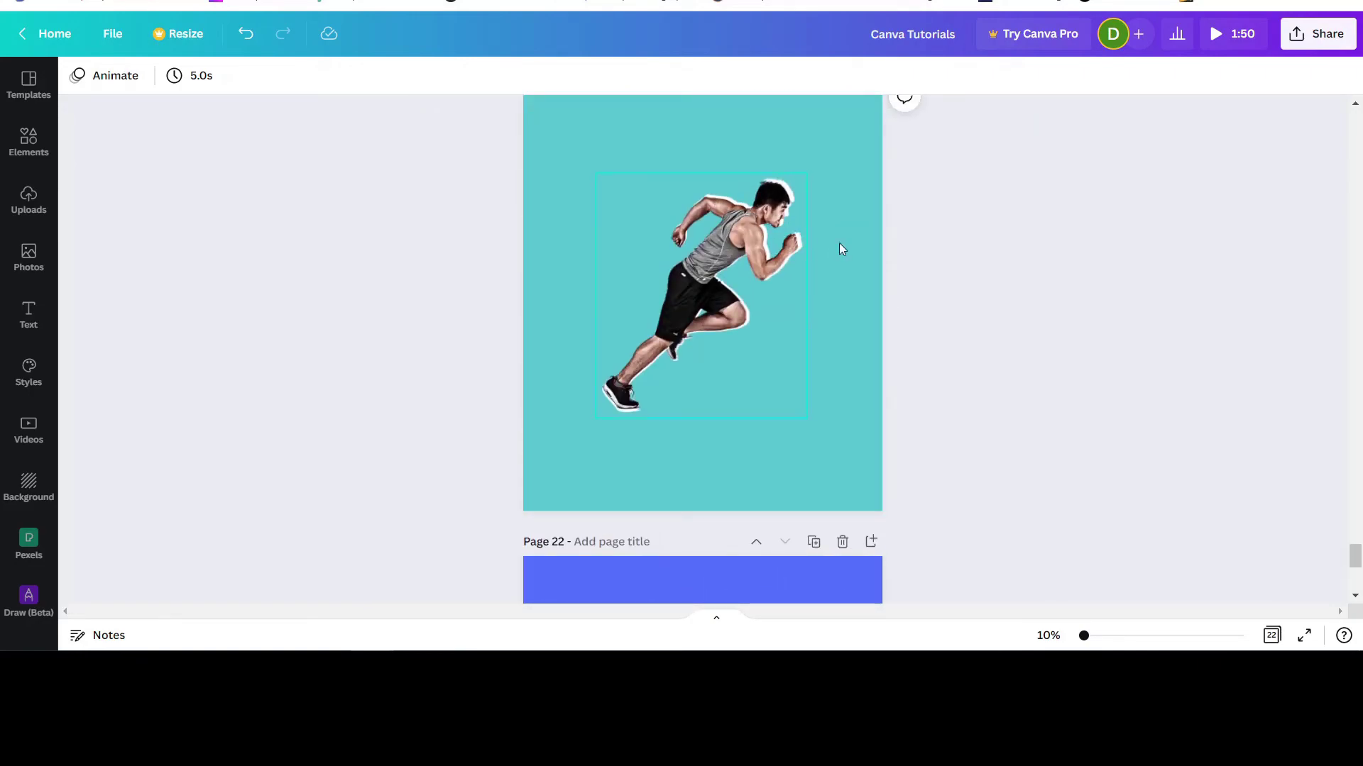
scroll(1002, 425, down, 5)
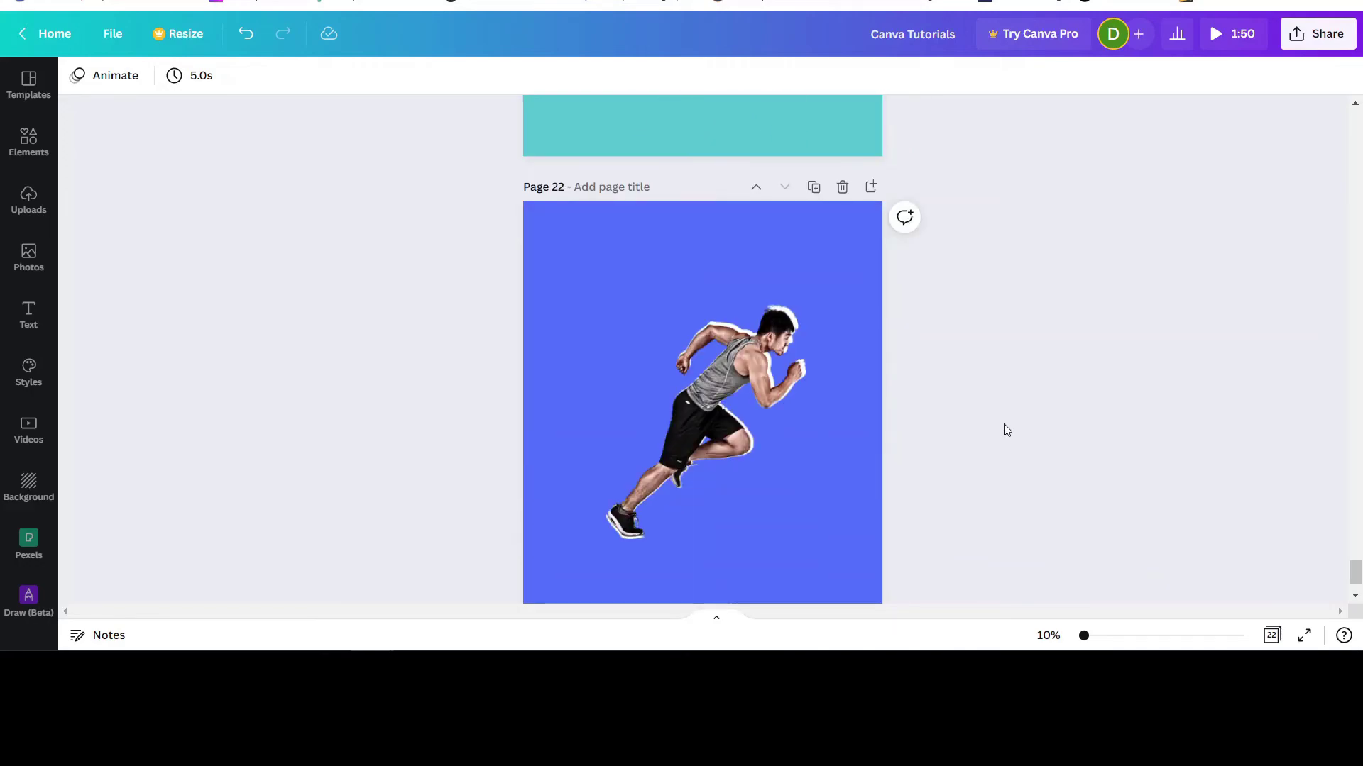
click(588, 229)
click(75, 77)
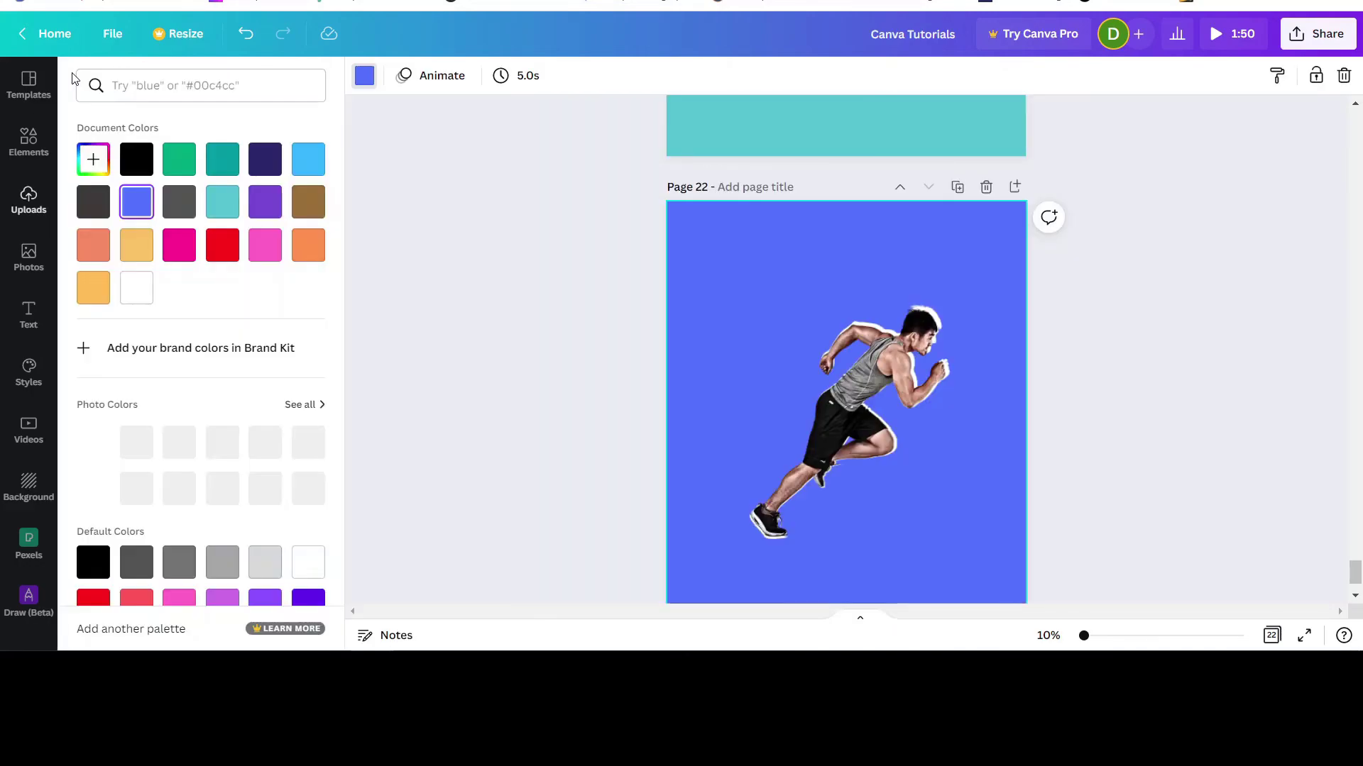
click(139, 161)
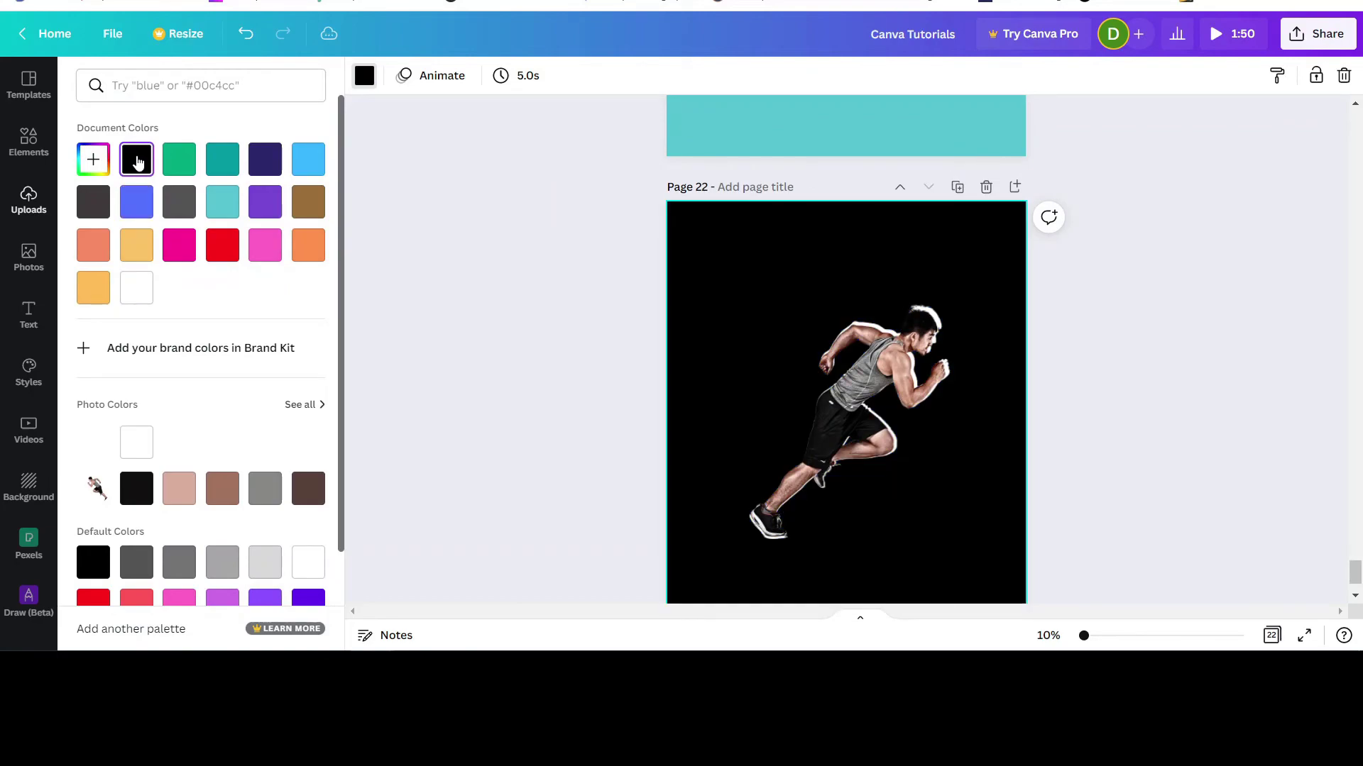
click(183, 254)
click(220, 209)
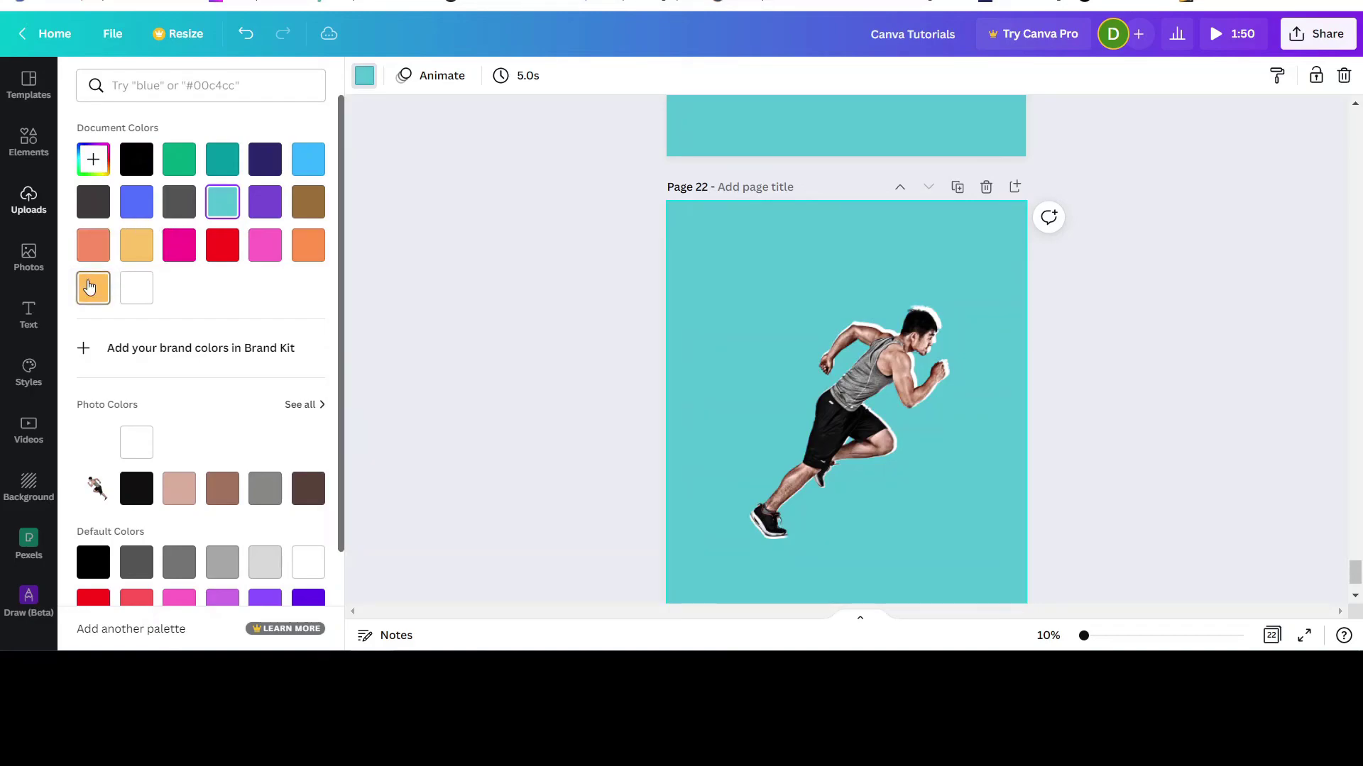
click(1140, 368)
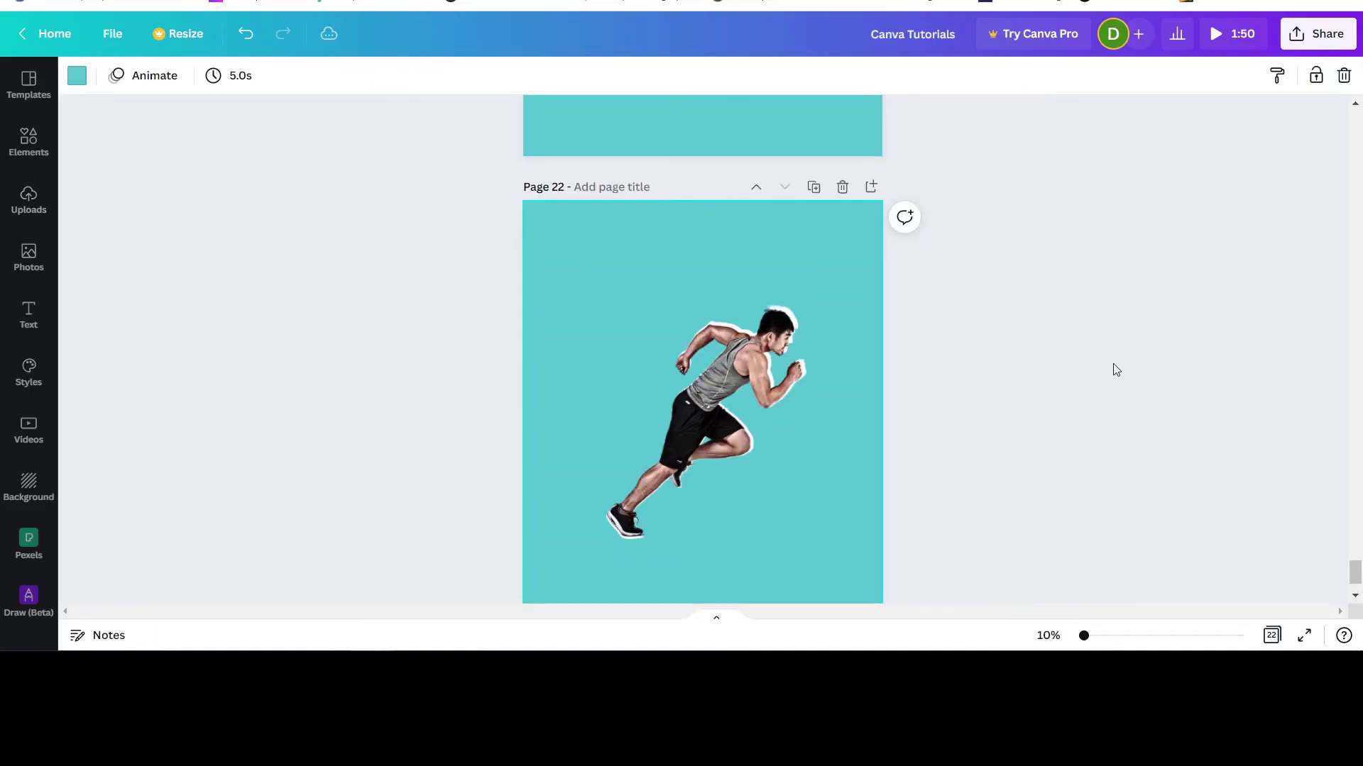
scroll(1113, 363, down, 2)
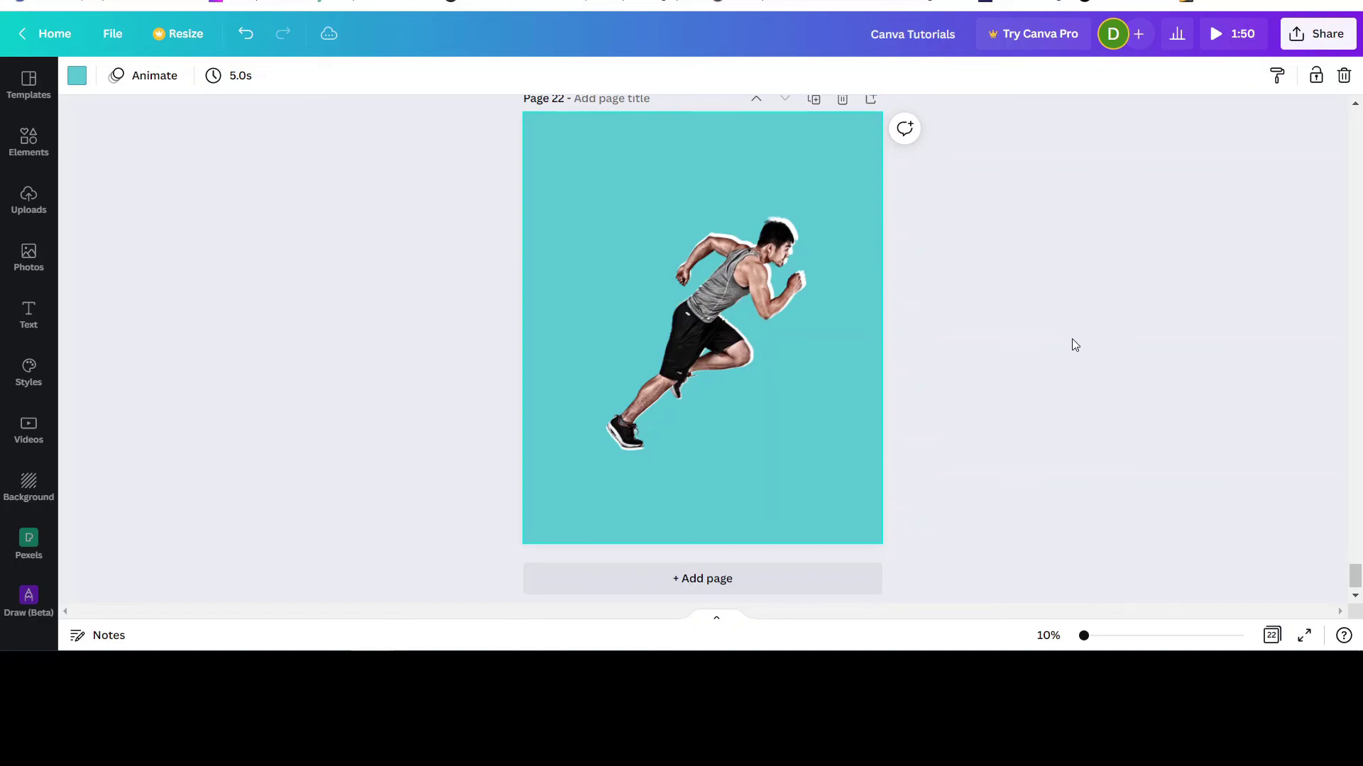